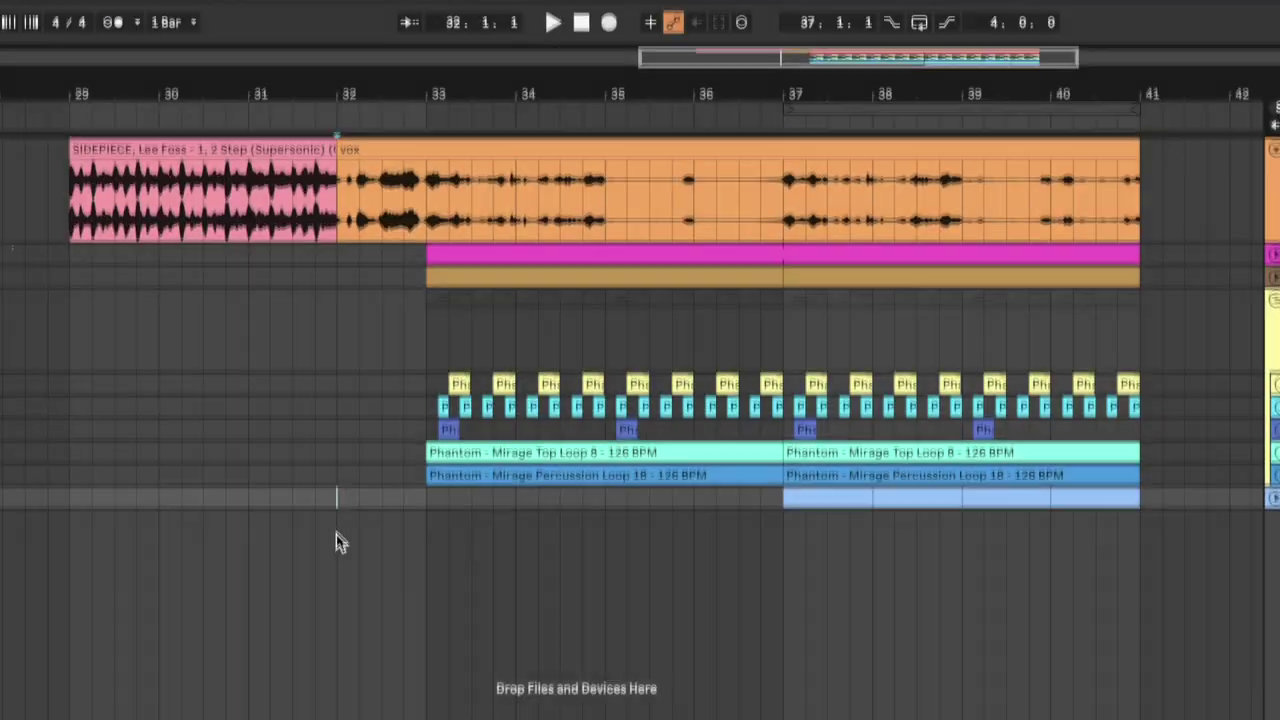
# - Play the arrangement, then show the 1 vox track's devices and play its vox clip from bar 32
pyautogui.press('space')
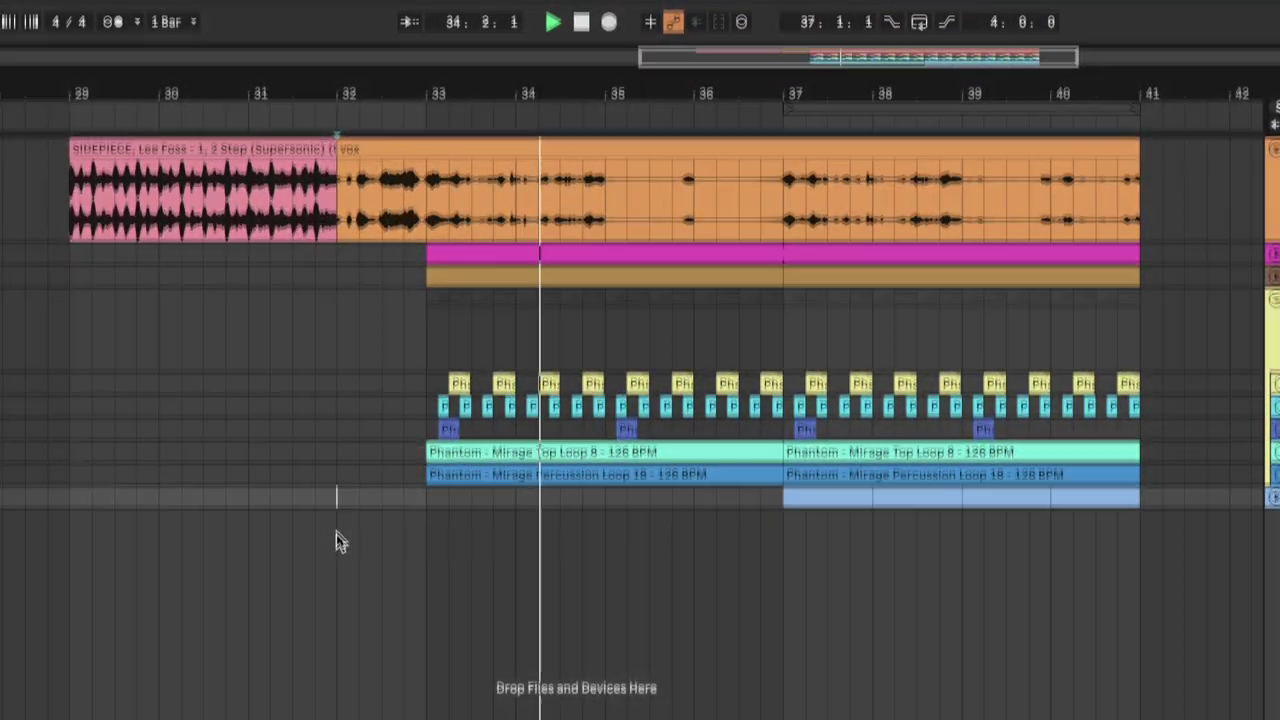
pyautogui.press('space')
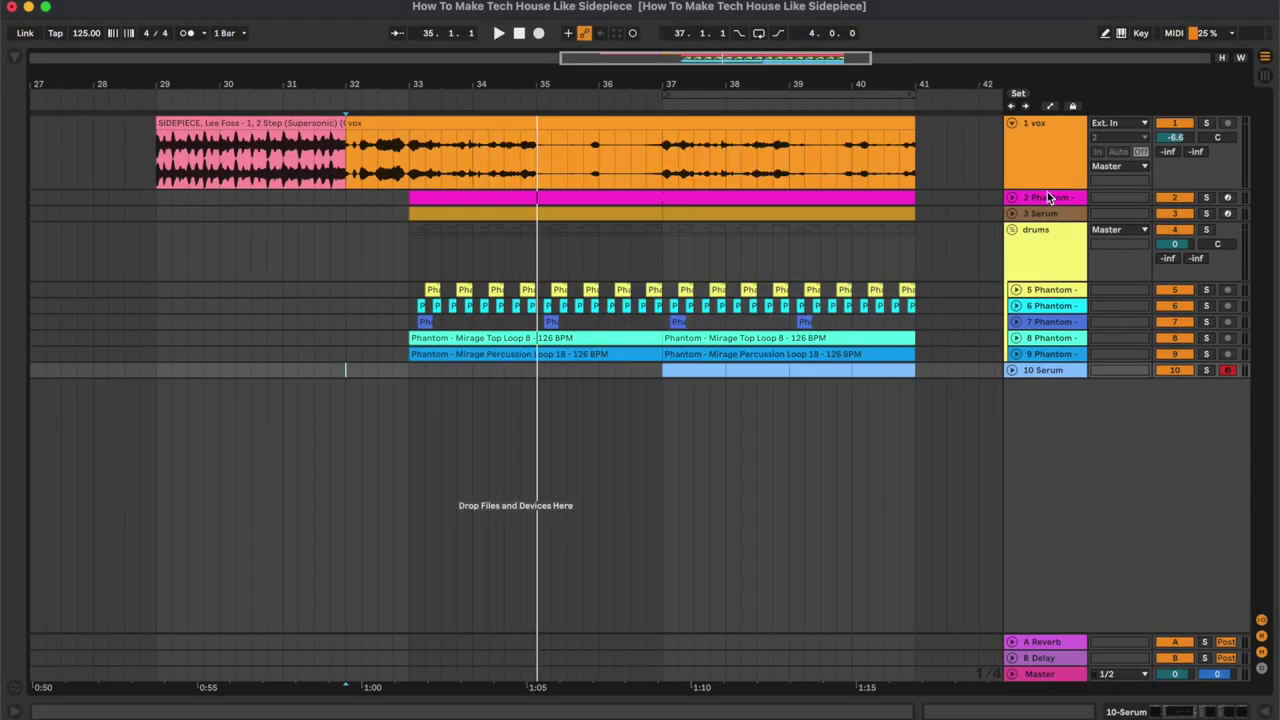
pyautogui.click(1047, 186)
pyautogui.doubleClick(1052, 163)
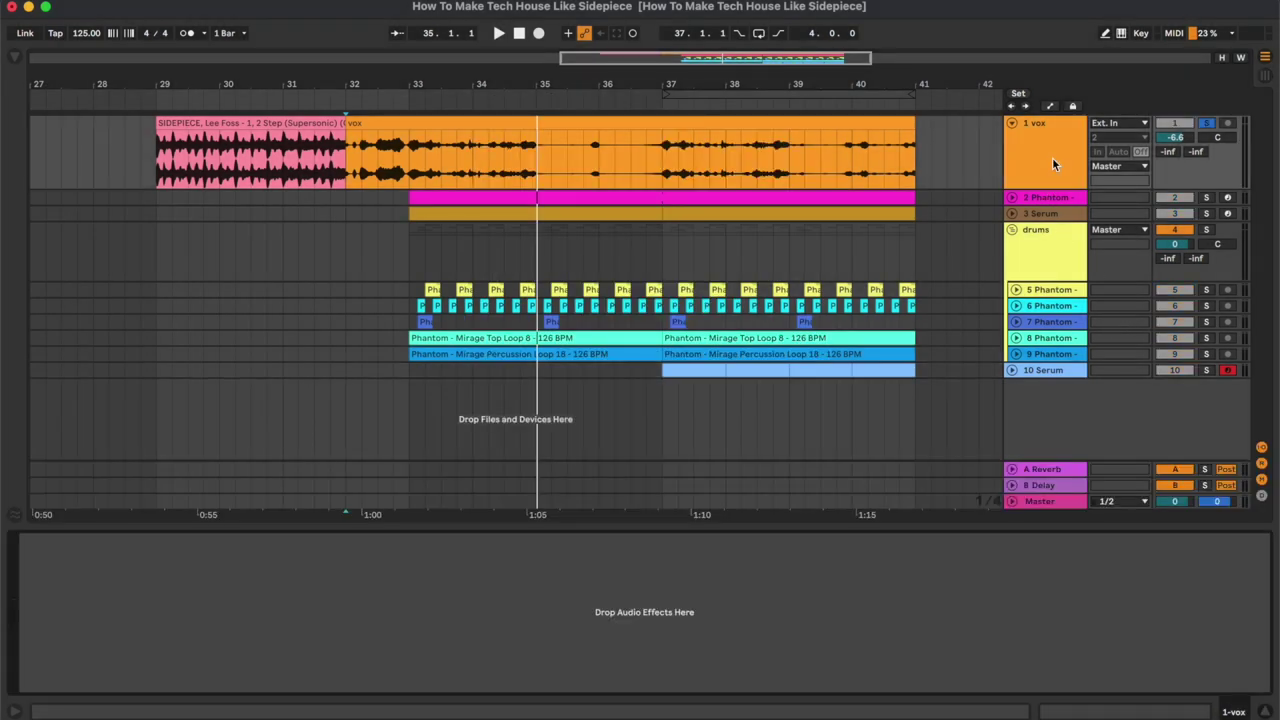
pyautogui.click(256, 165)
pyautogui.press('space')
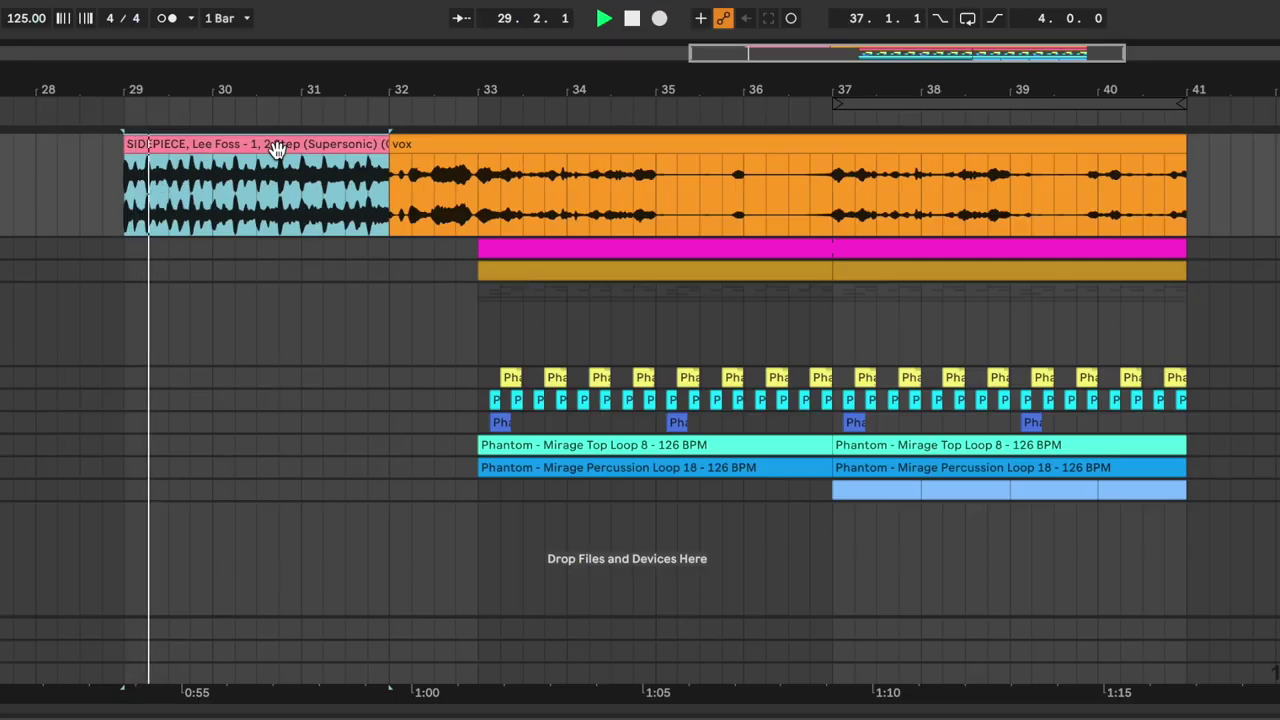
pyautogui.click(393, 213)
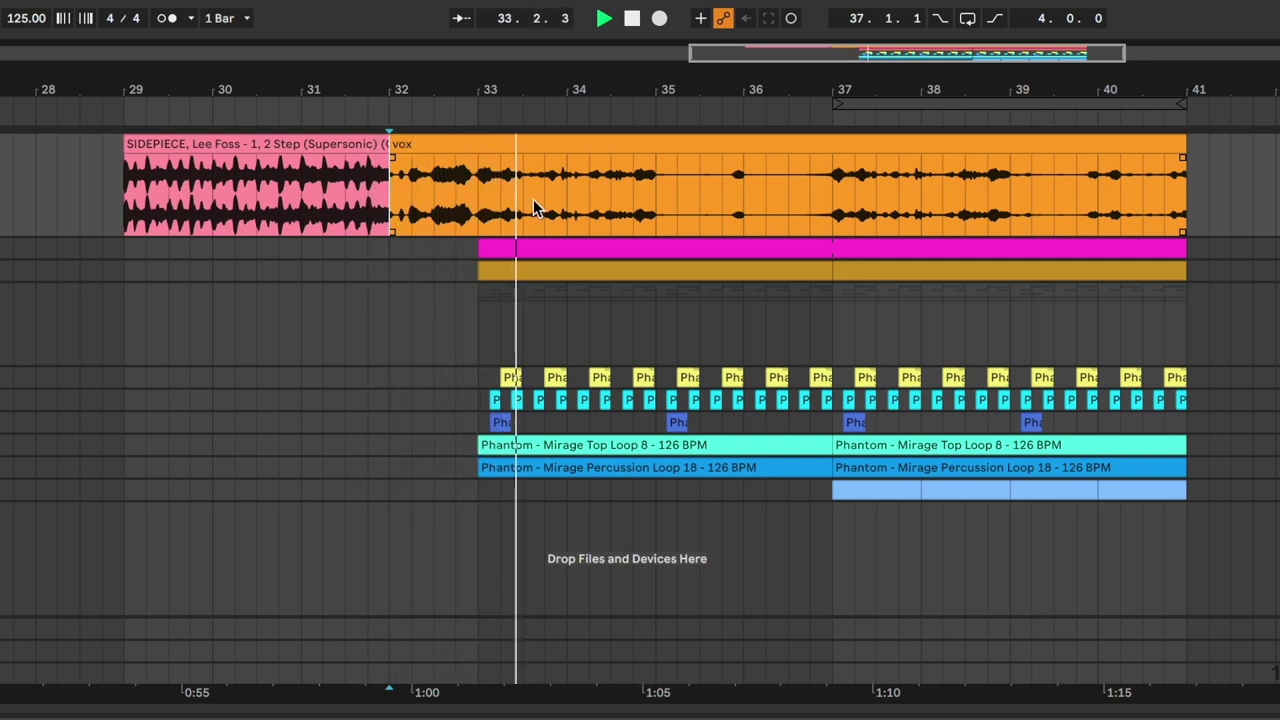
pyautogui.press('space')
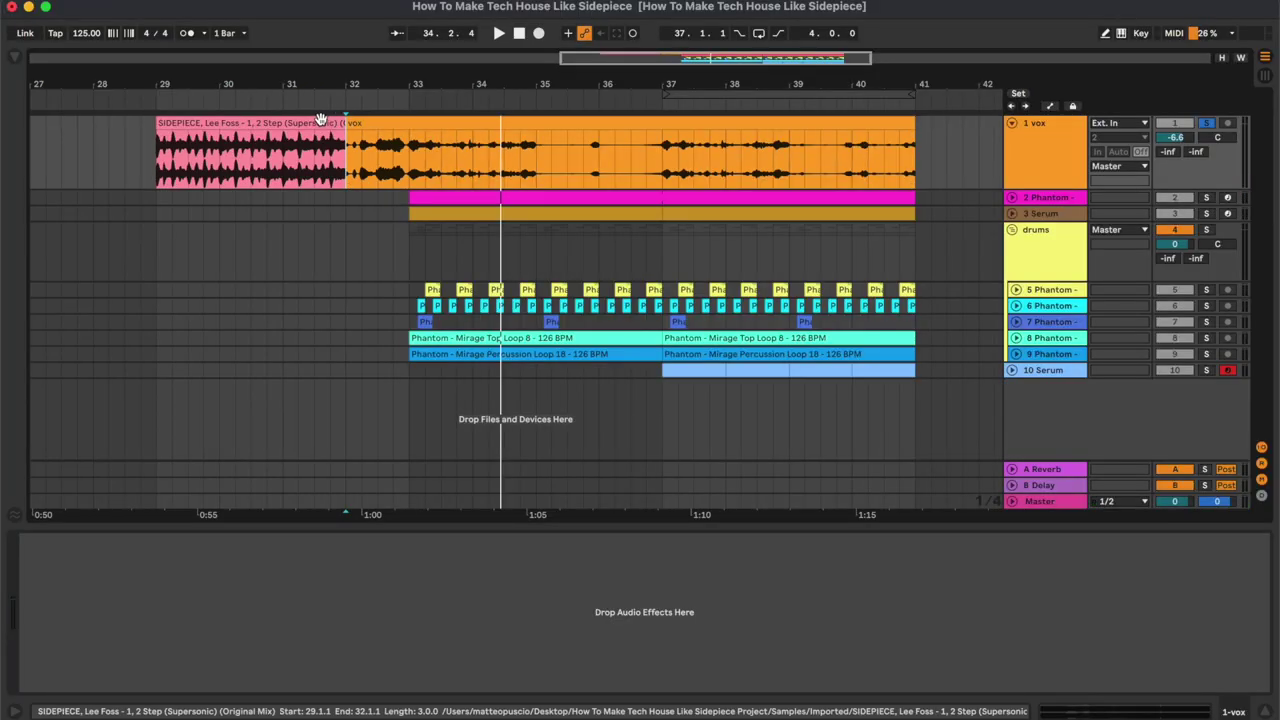
# - Place the insert marker at 35.4.1, fold the vox track and open the 2 Phantom kick clip
pyautogui.click(528, 122)
pyautogui.click(587, 178)
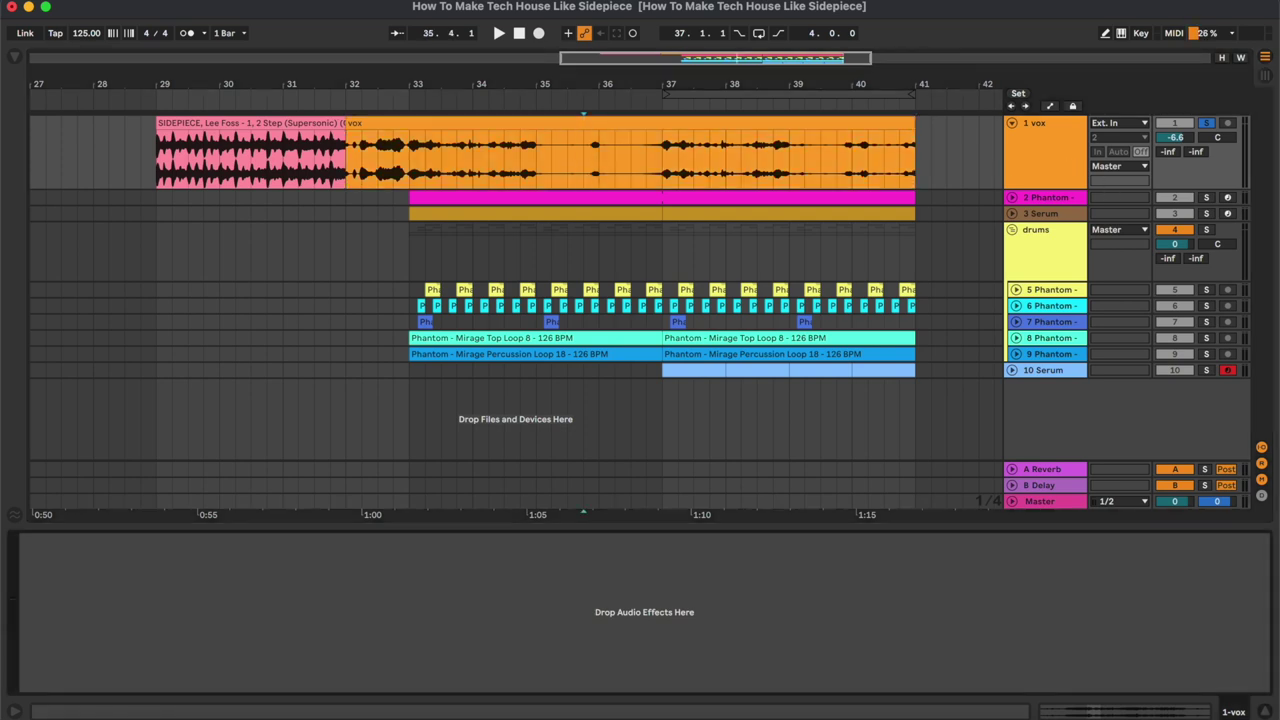
pyautogui.click(1014, 121)
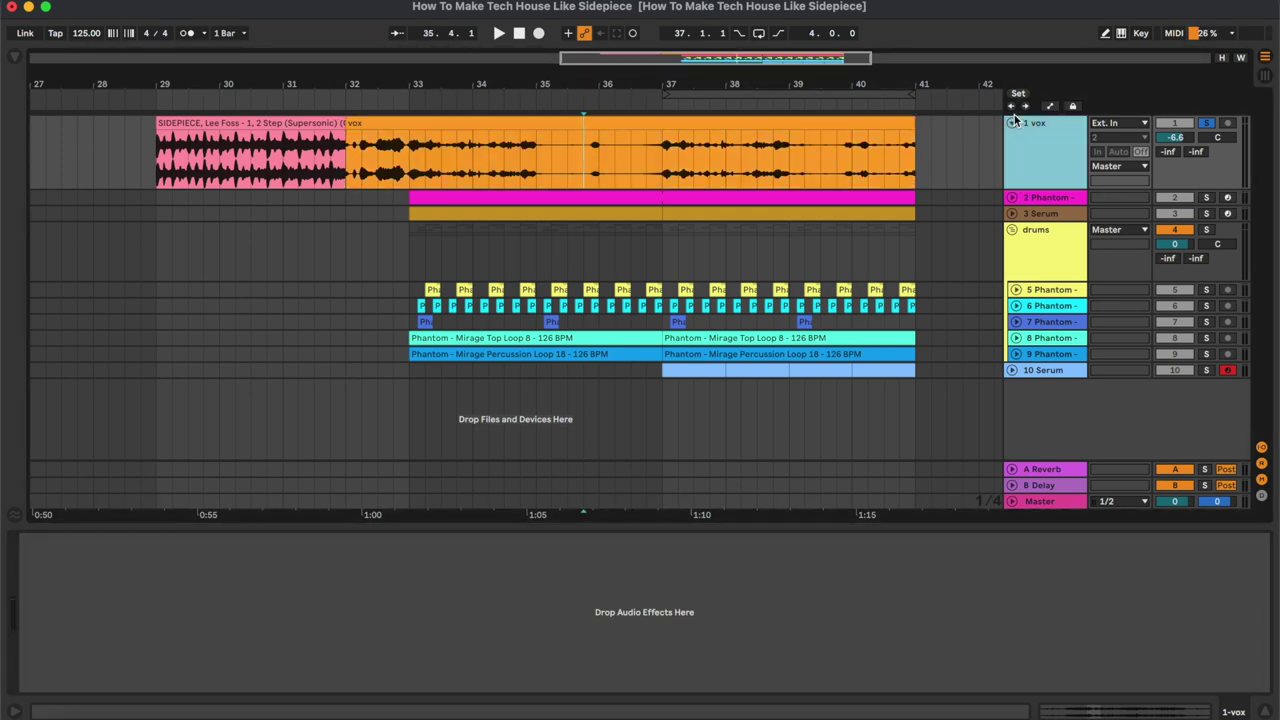
pyautogui.click(1012, 122)
pyautogui.click(876, 138)
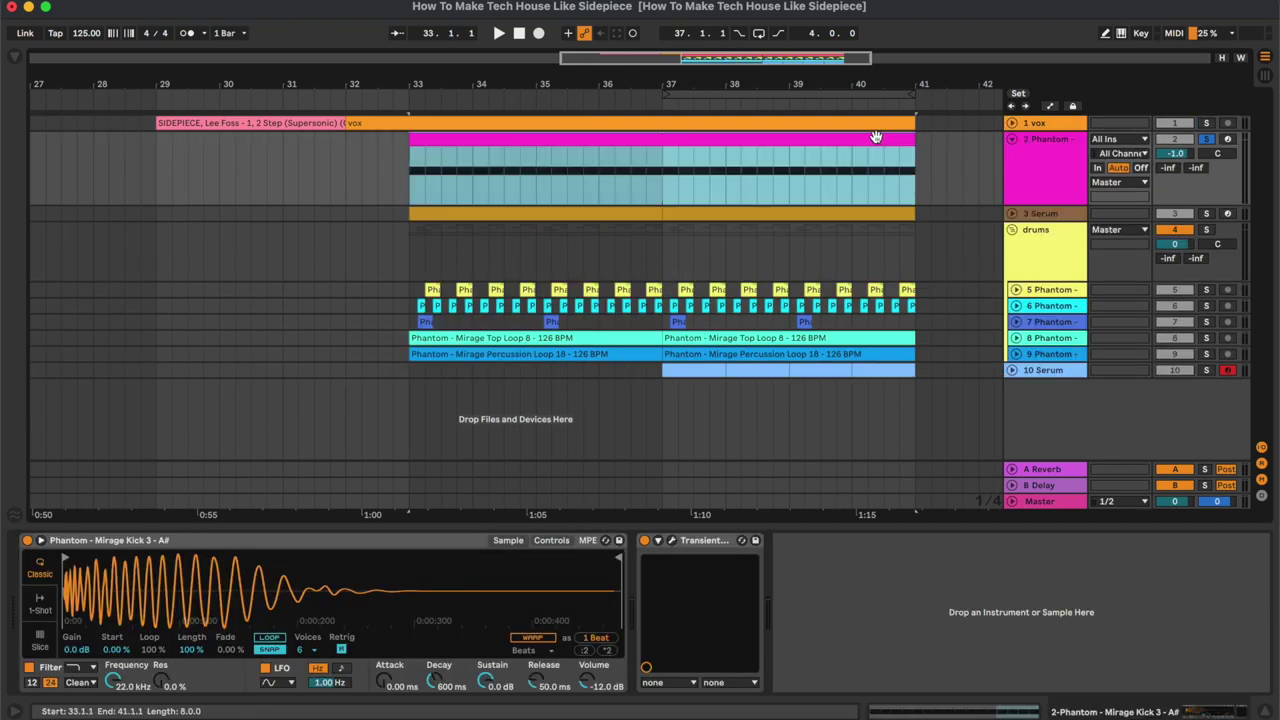
# - Play the kick from bar 33, toggle Transient Master off and back on, then close its window
pyautogui.press('space')
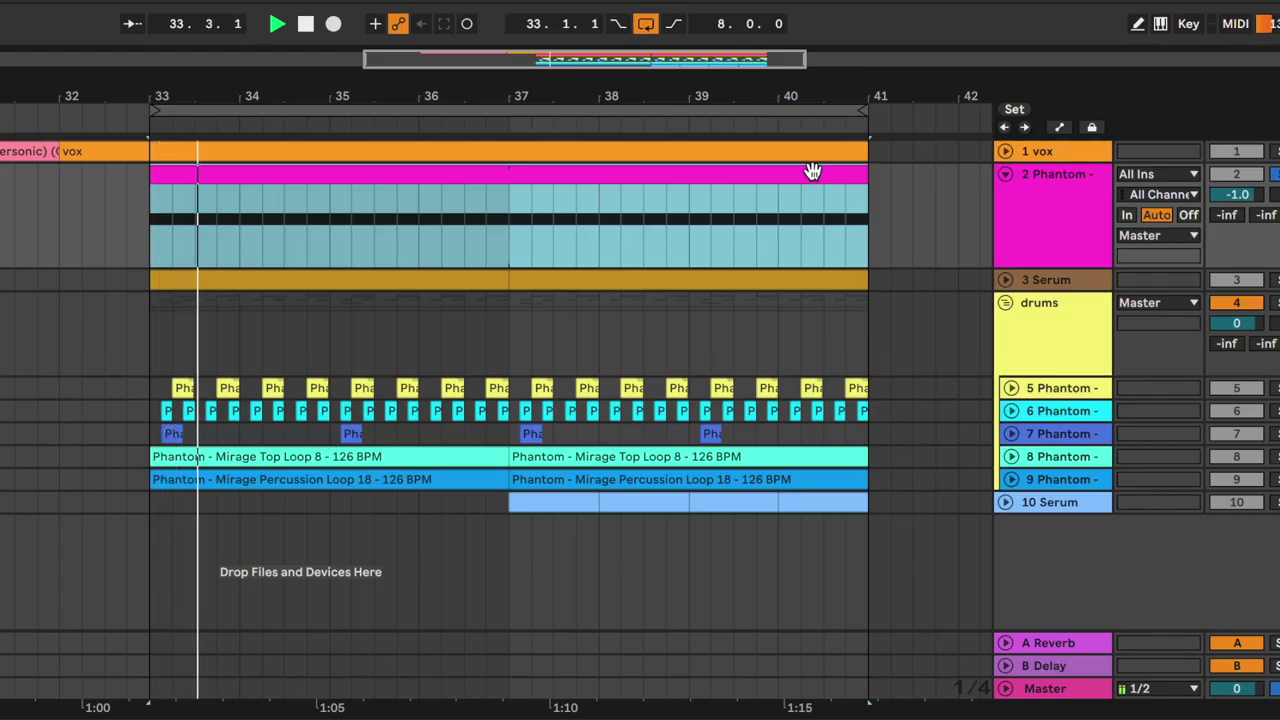
pyautogui.click(601, 236)
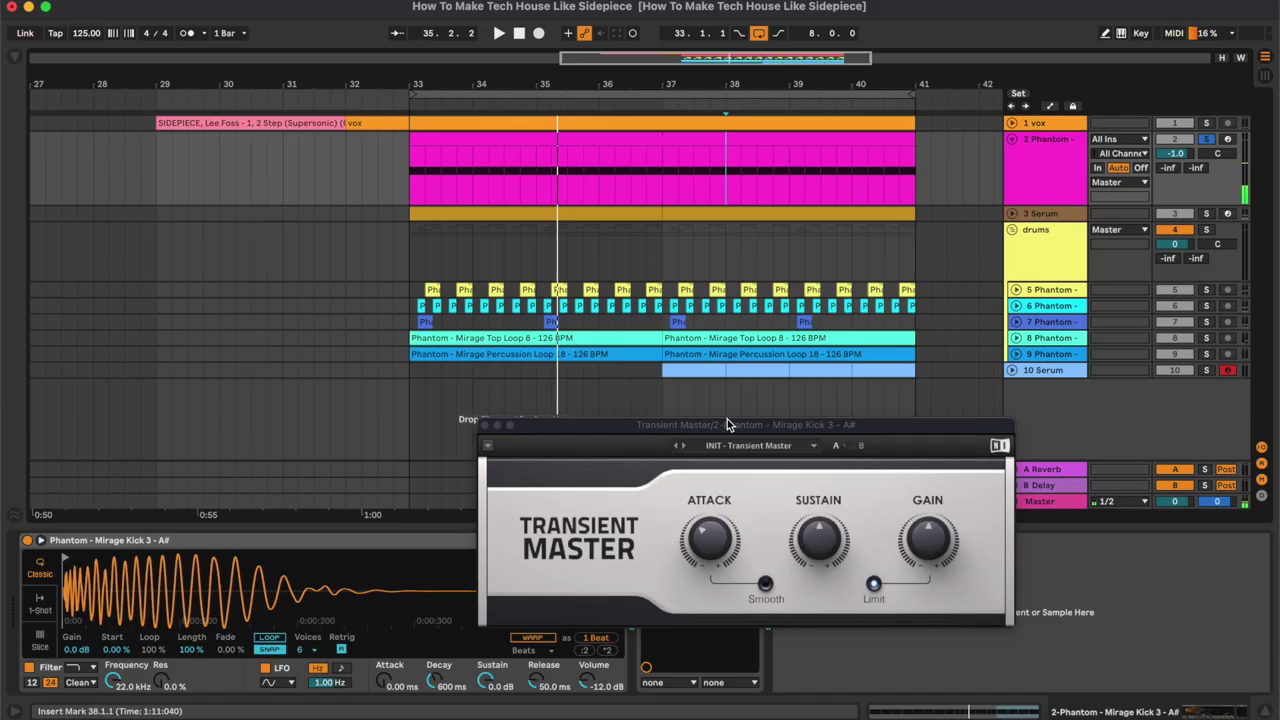
pyautogui.moveTo(727, 423); pyautogui.dragTo(693, 252)
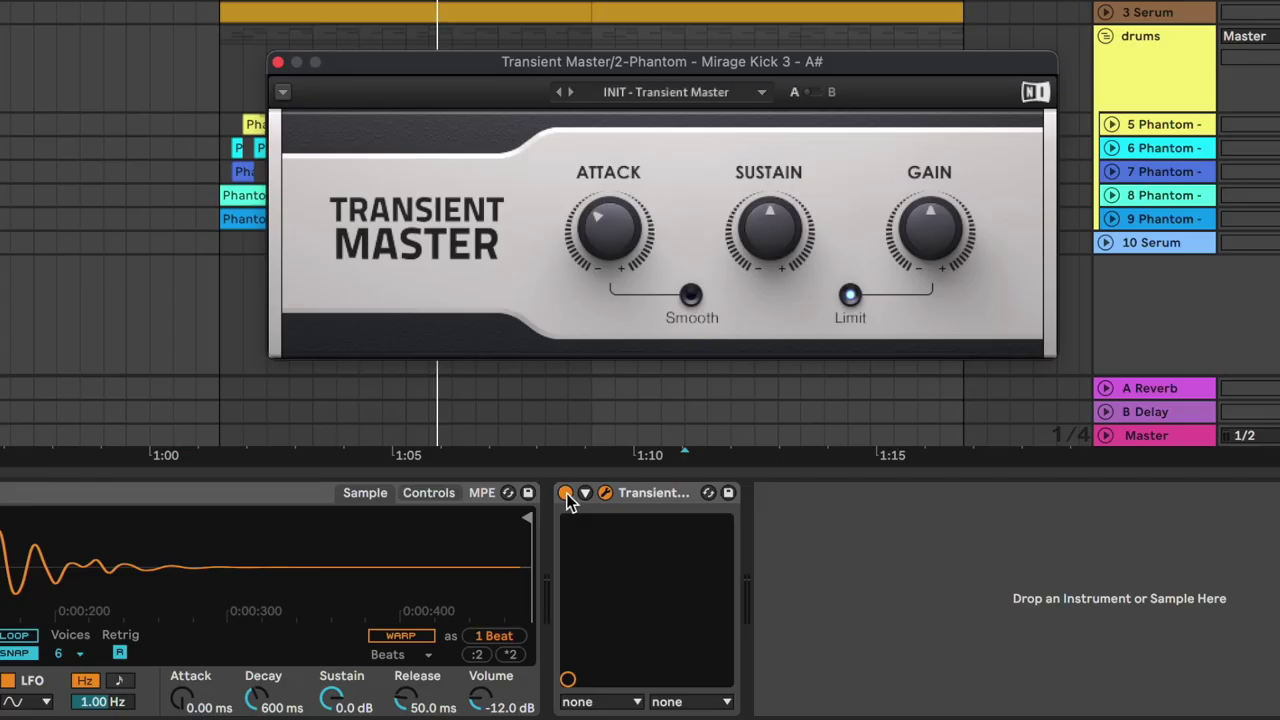
pyautogui.click(645, 540)
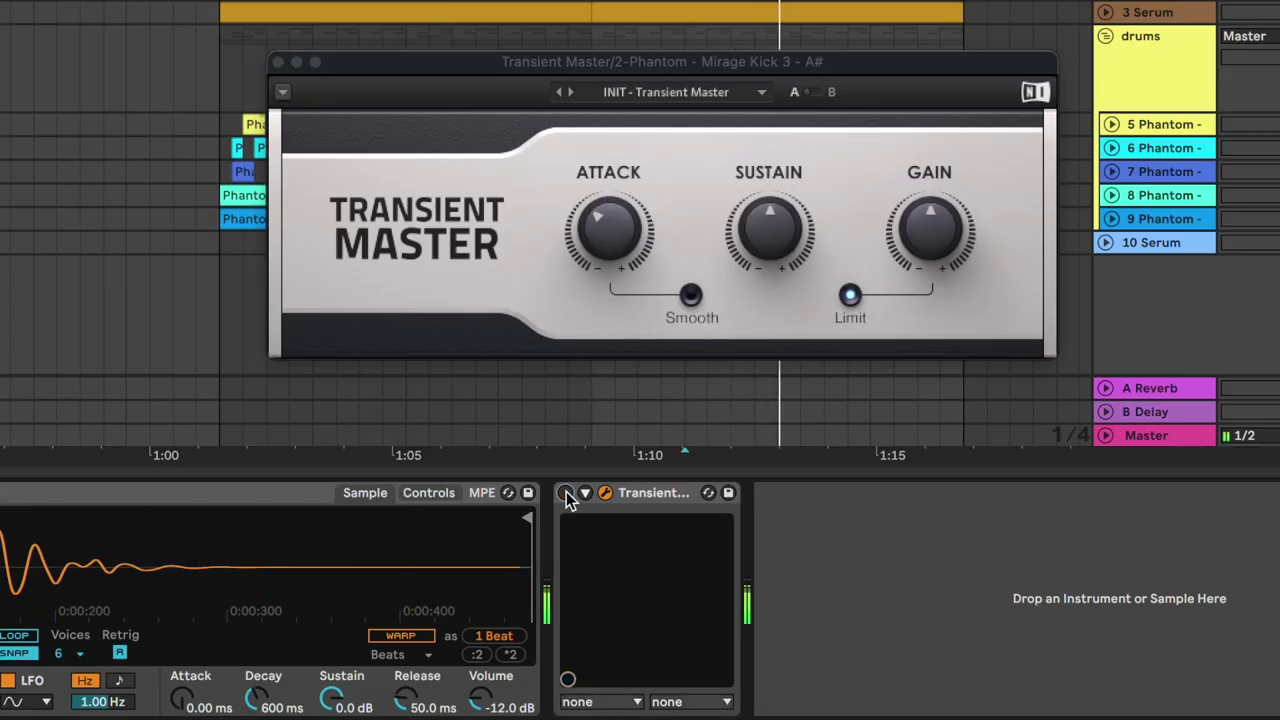
pyautogui.click(566, 493)
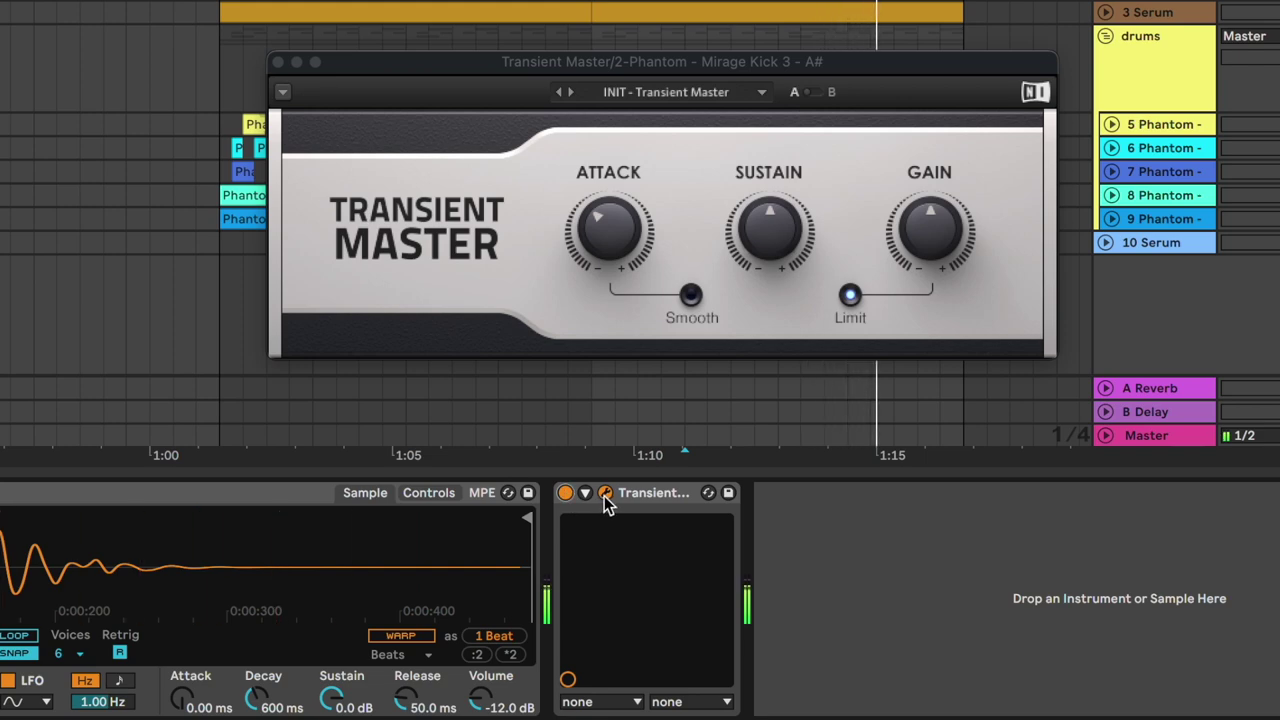
pyautogui.click(605, 493)
# - Open the bars 33–37 Serum bass clip and play its B3, E3 and D3 notes from 2.4.2
pyautogui.click(1055, 175)
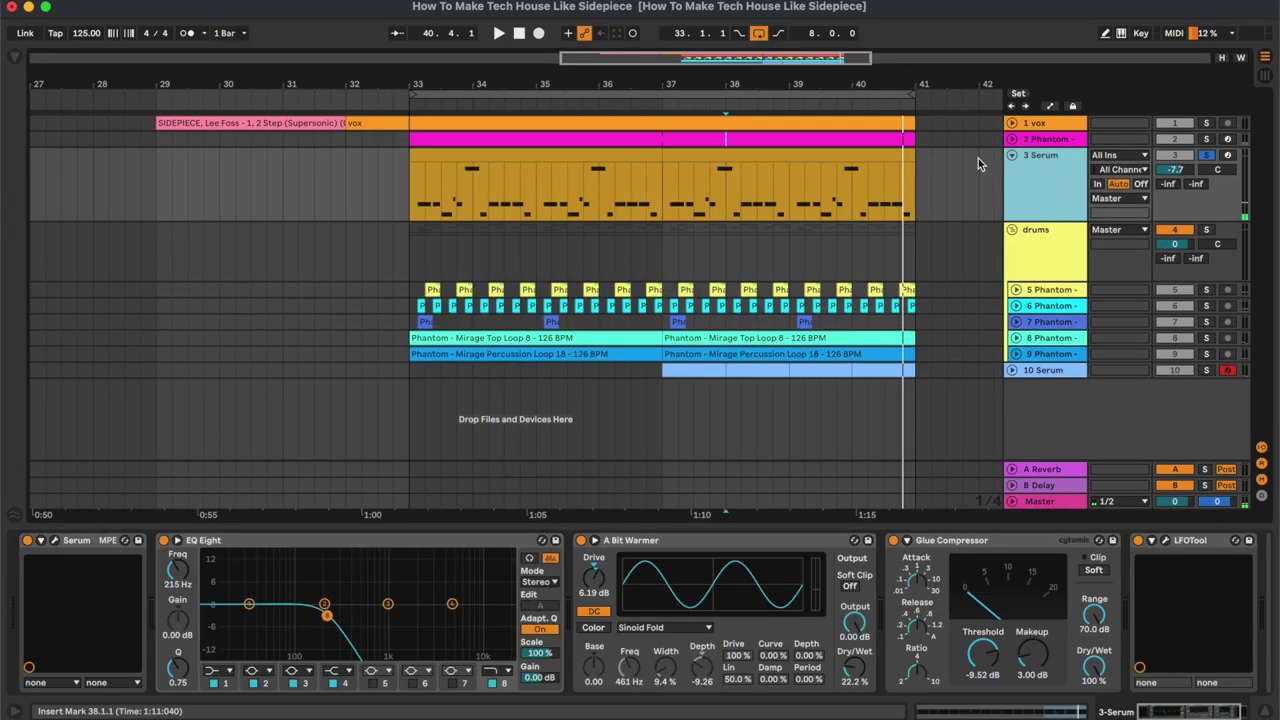
pyautogui.click(876, 153)
pyautogui.click(649, 160)
pyautogui.click(782, 497)
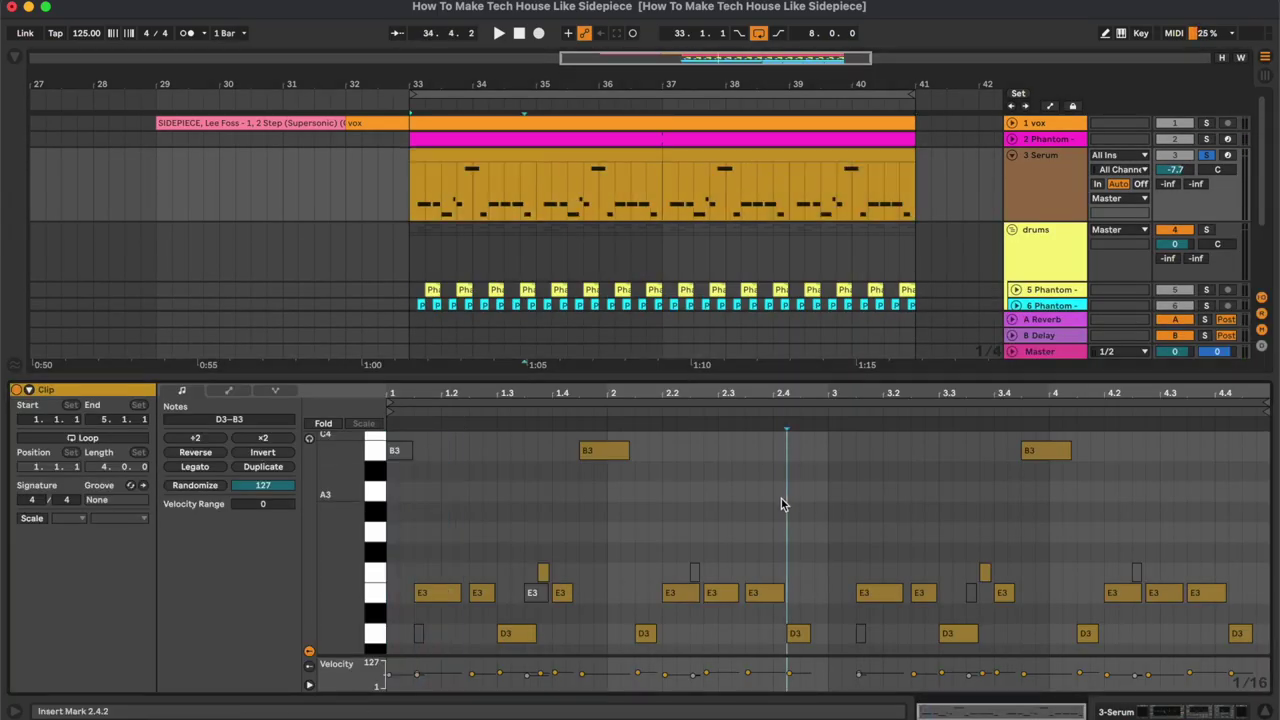
pyautogui.press('space')
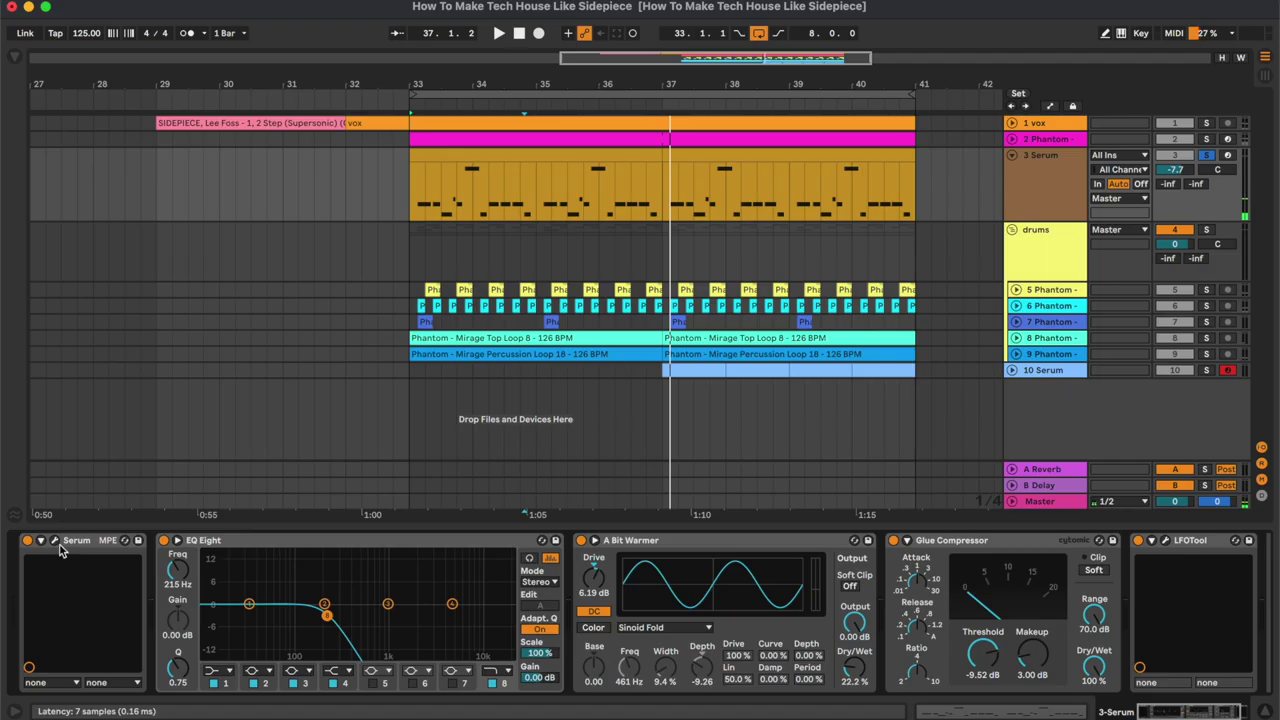
# - Show the Serum bass patch, then play the bass with EQ Eight switched off and back on
pyautogui.click(55, 541)
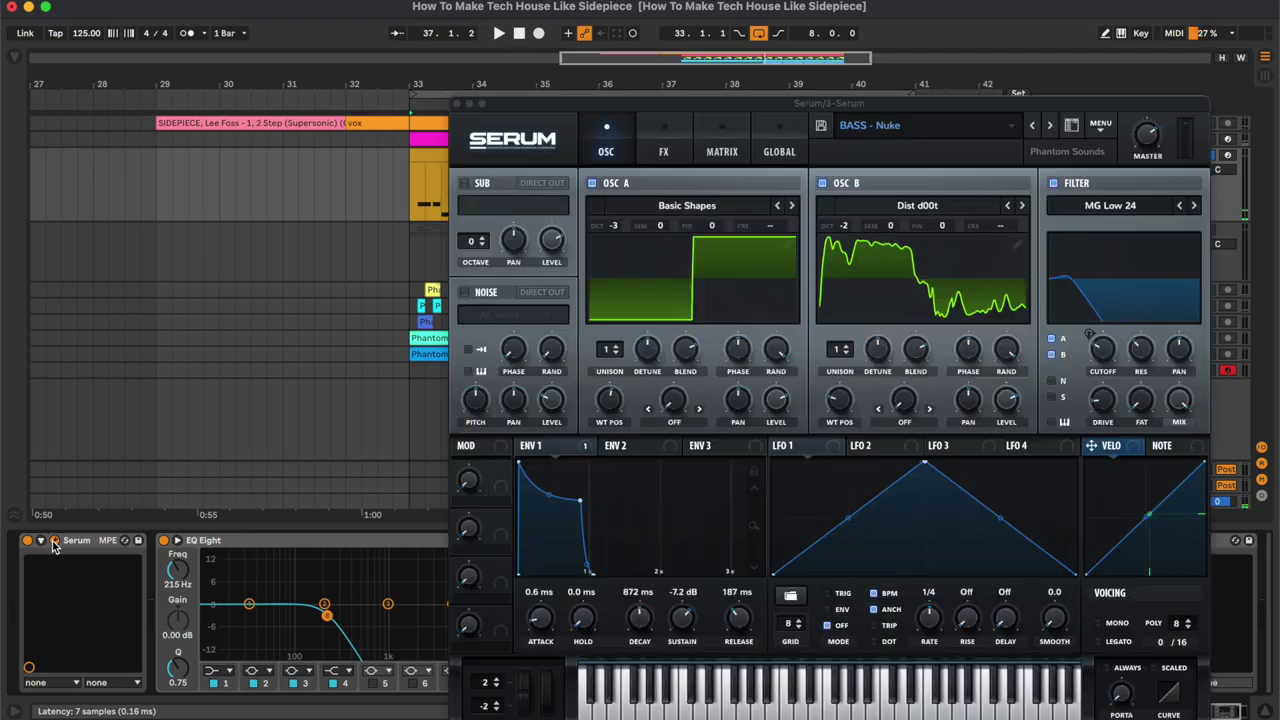
pyautogui.moveTo(716, 108); pyautogui.dragTo(606, 21)
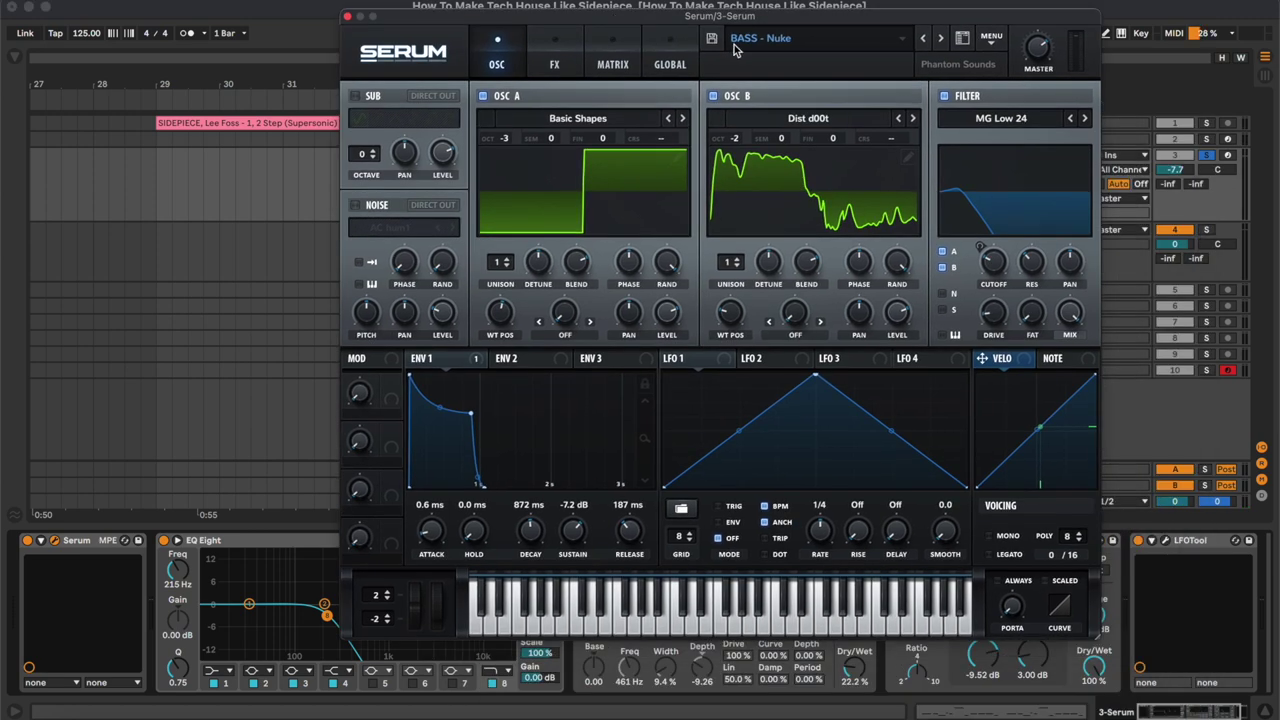
pyautogui.click(348, 18)
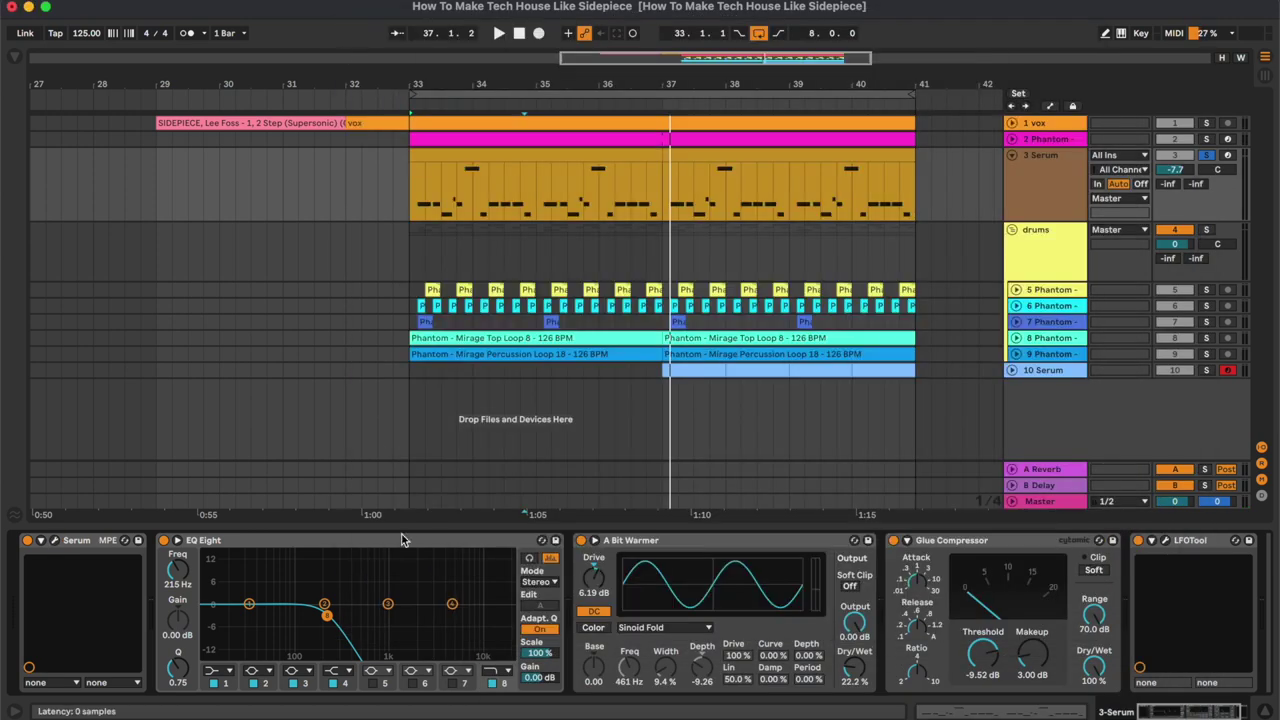
pyautogui.click(400, 540)
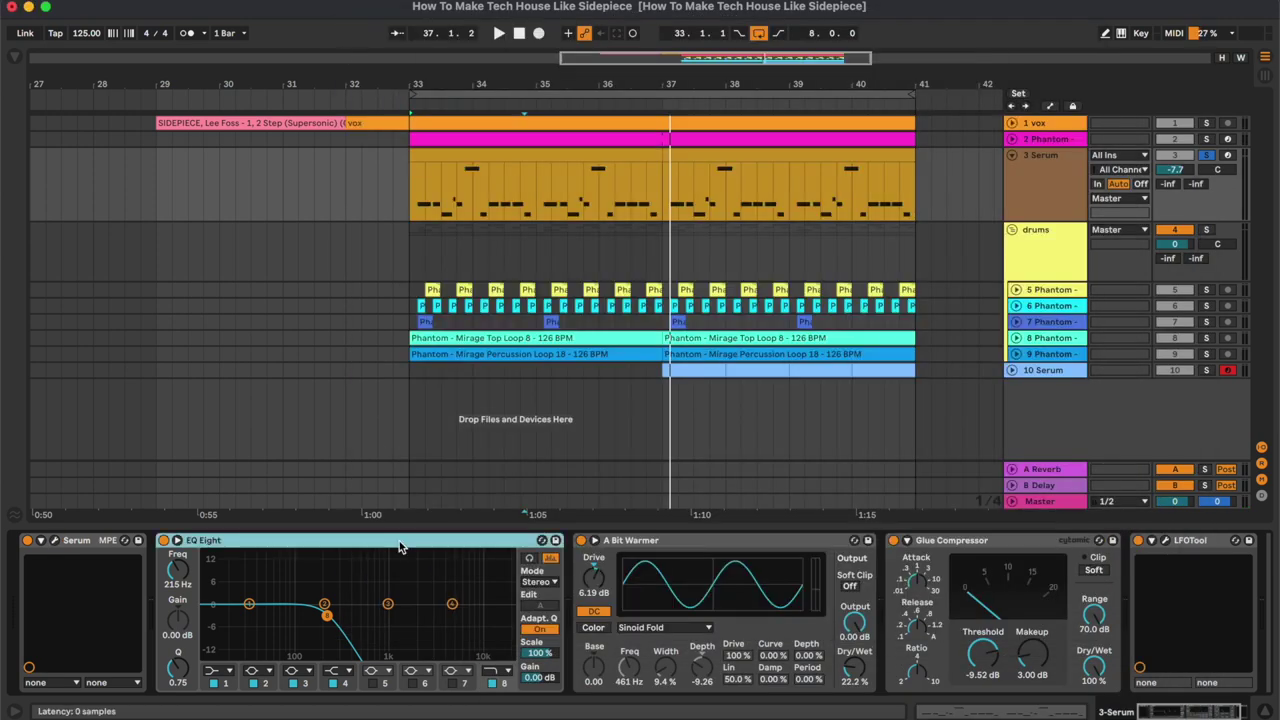
pyautogui.press('space')
pyautogui.click(164, 541)
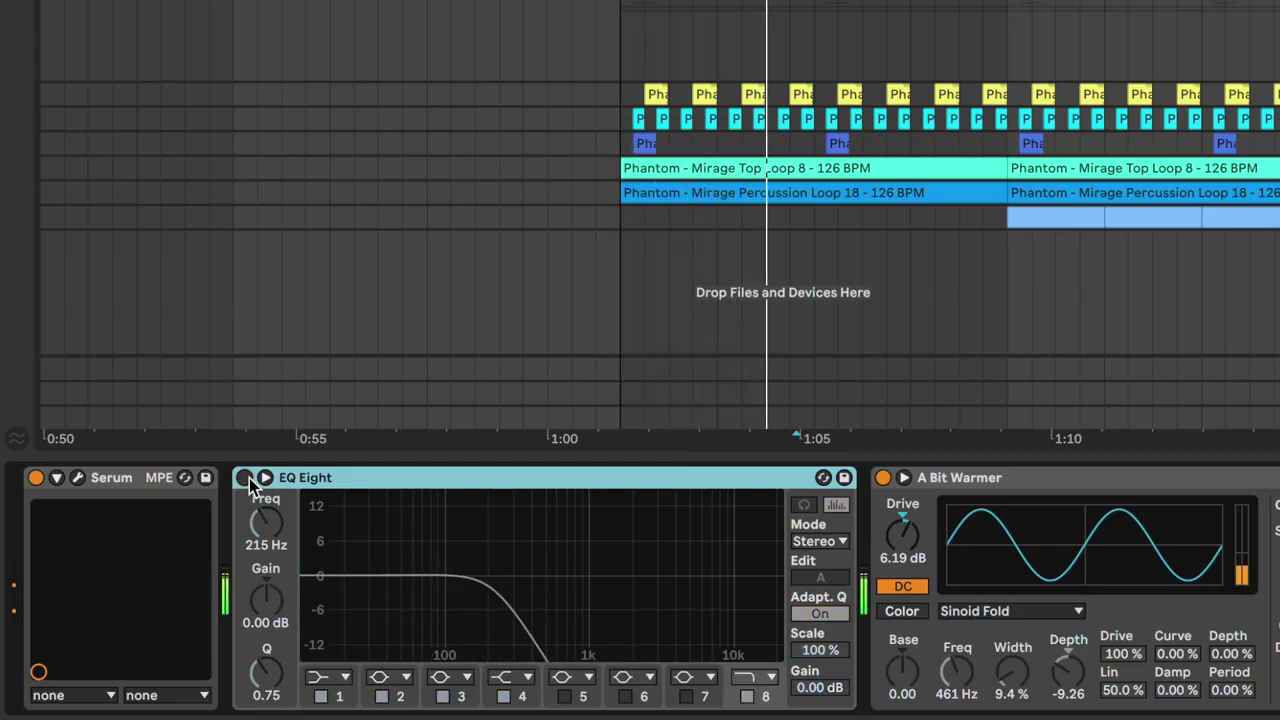
pyautogui.click(246, 479)
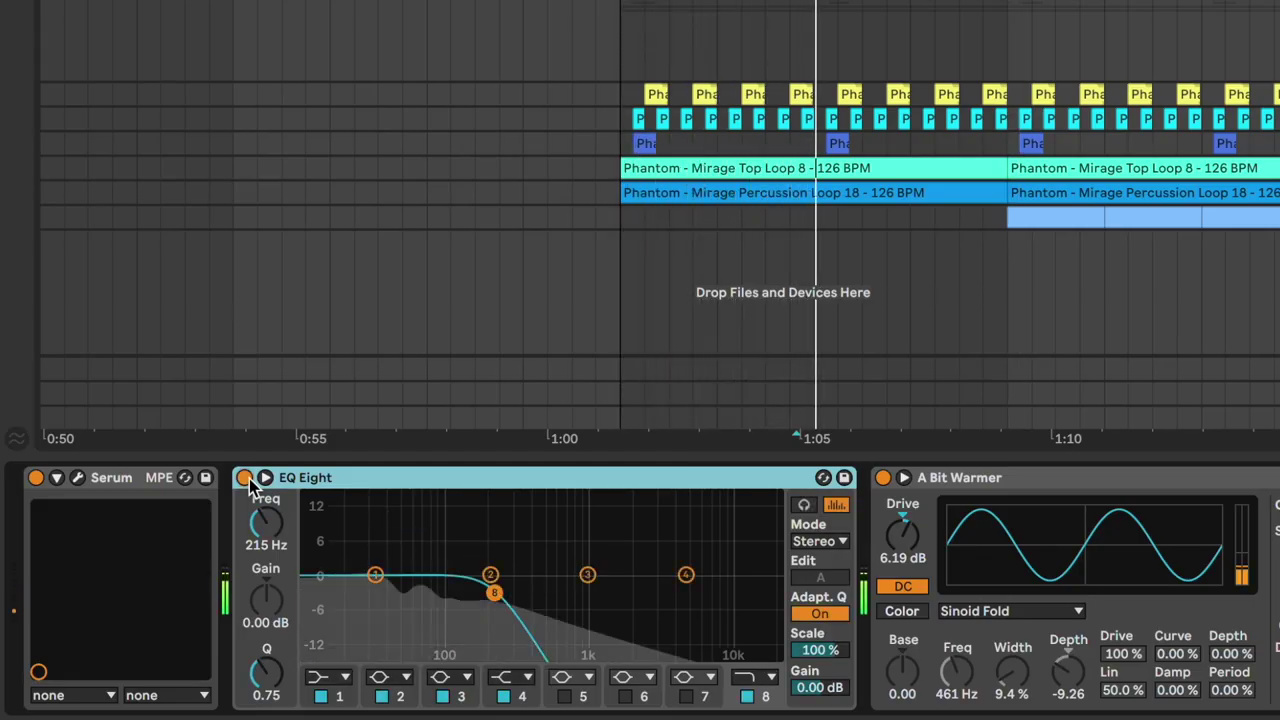
# - Bypass and re-enable A Bit Warmer and the Glue Compressor, then open the LFOTool window
pyautogui.click(1062, 479)
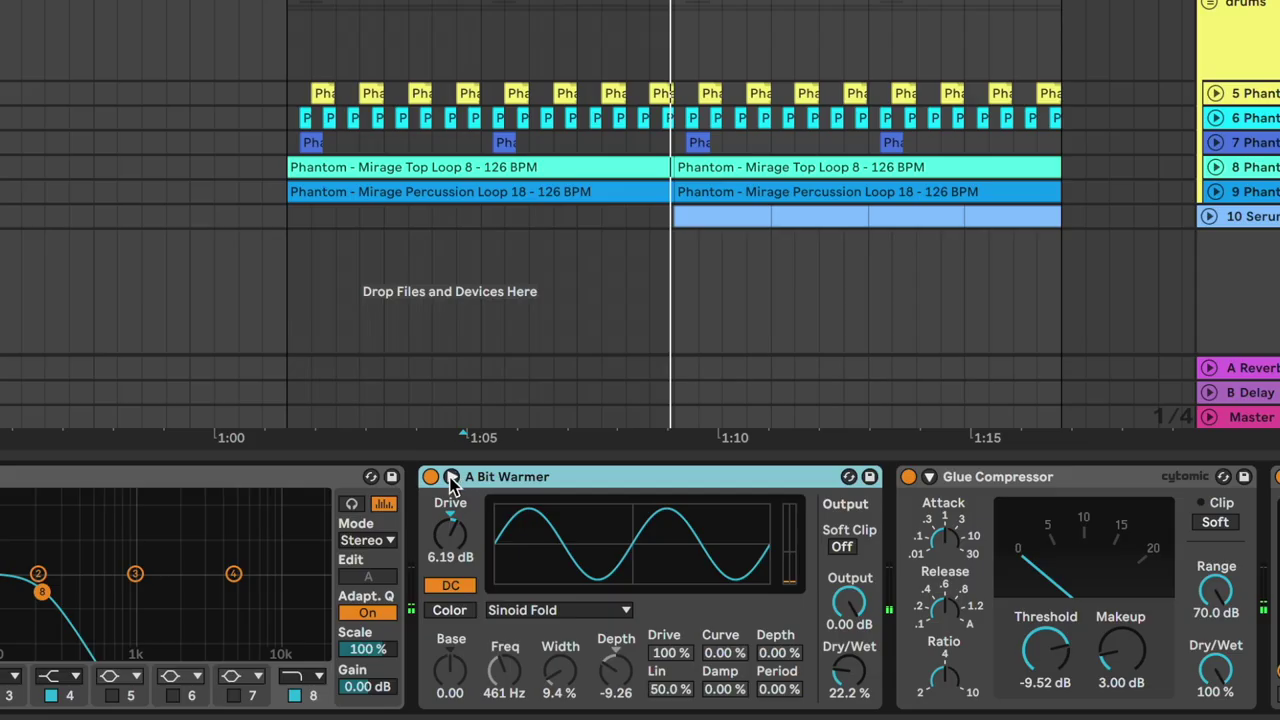
pyautogui.click(503, 540)
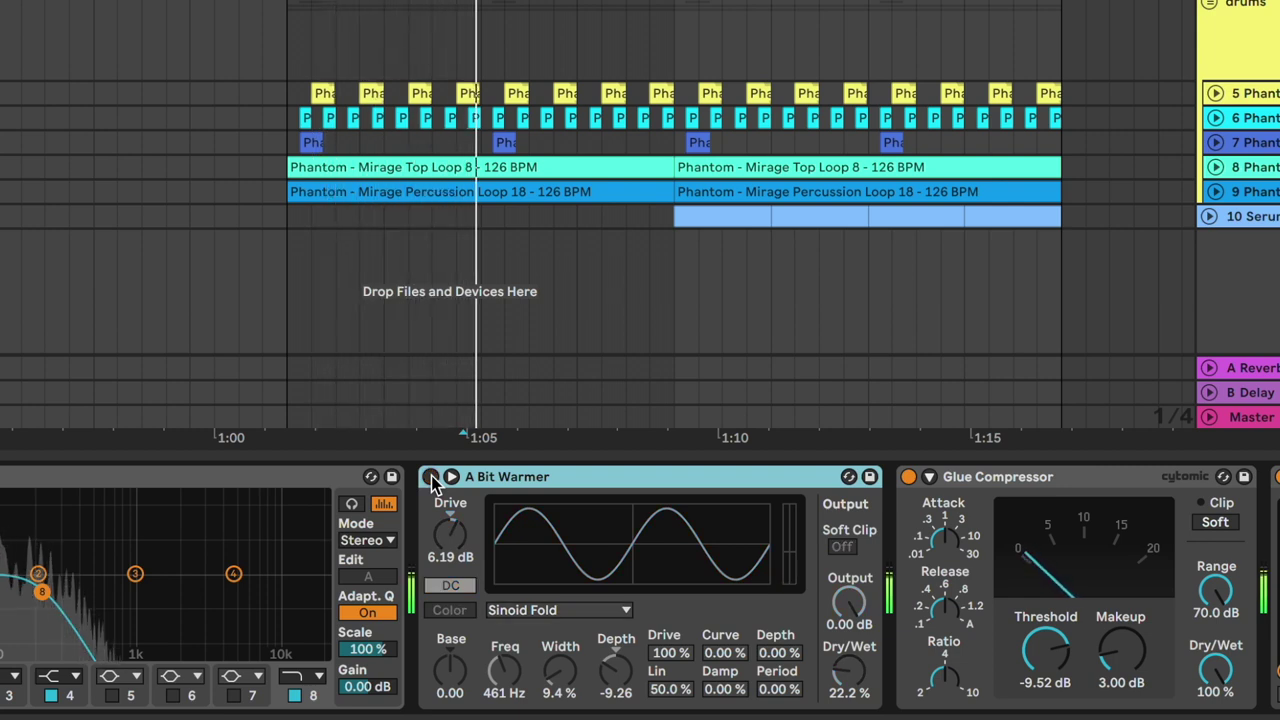
pyautogui.click(431, 477)
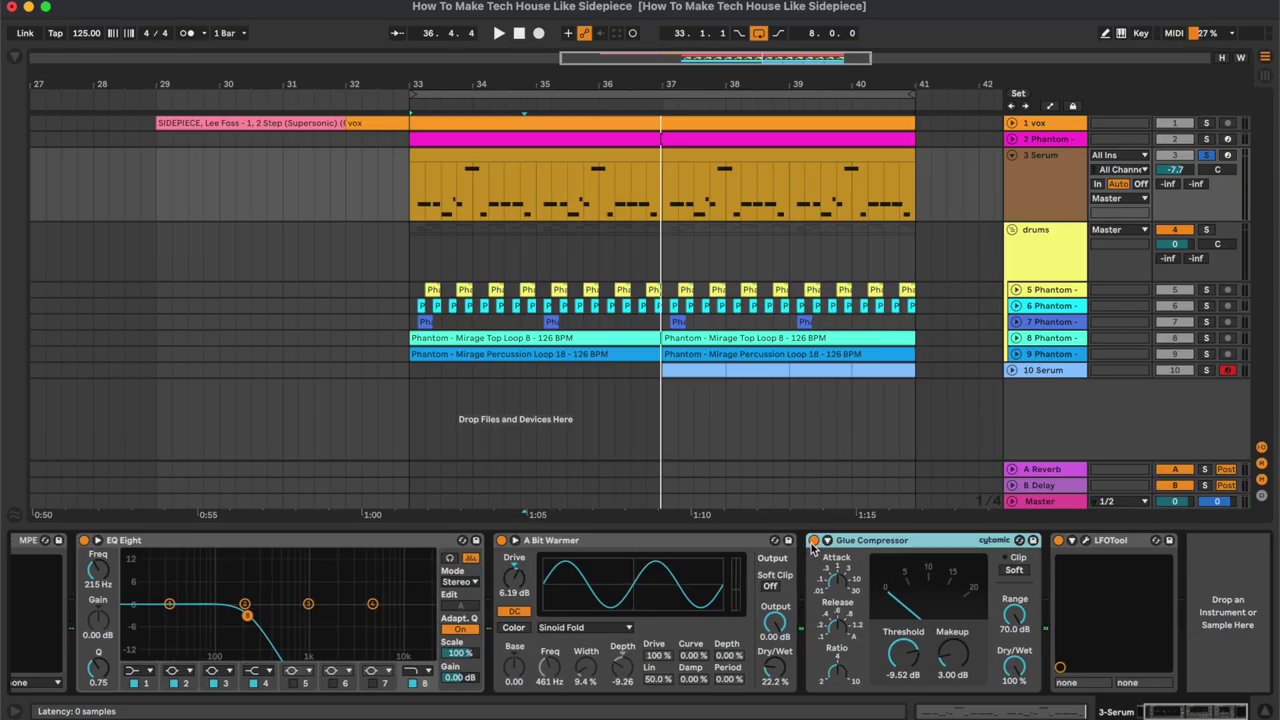
pyautogui.click(814, 542)
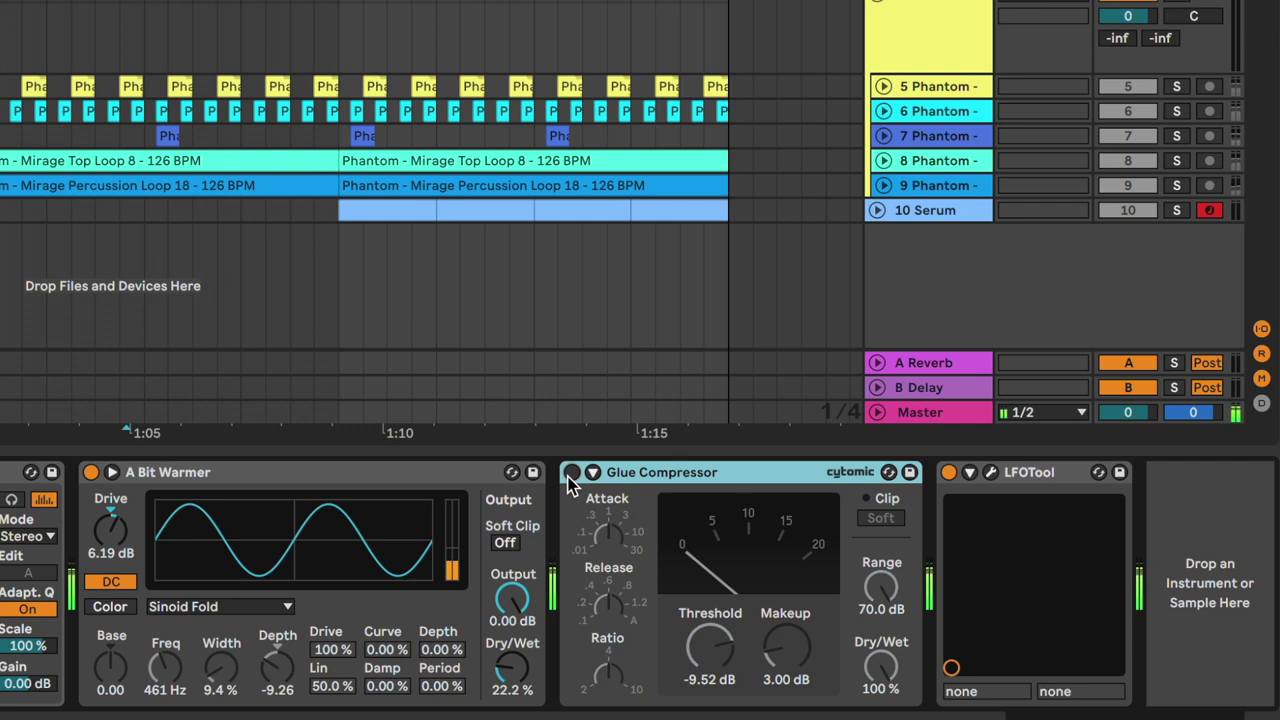
pyautogui.click(570, 474)
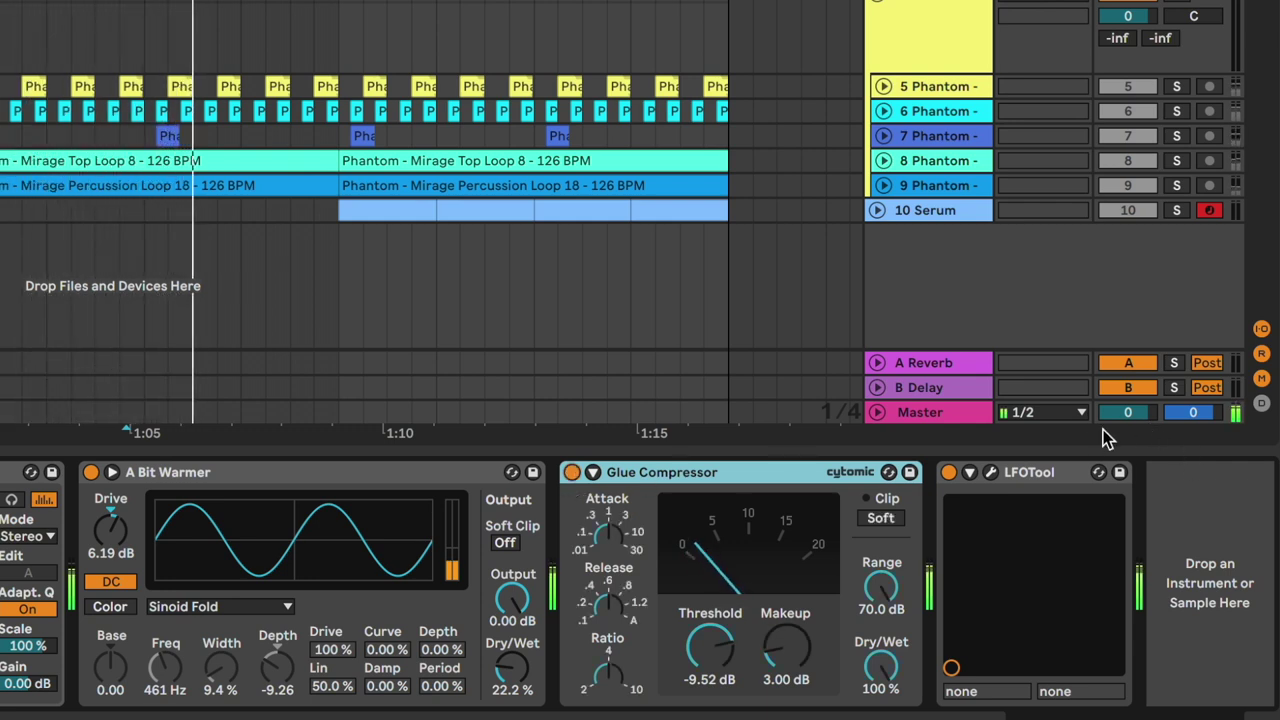
pyautogui.click(992, 473)
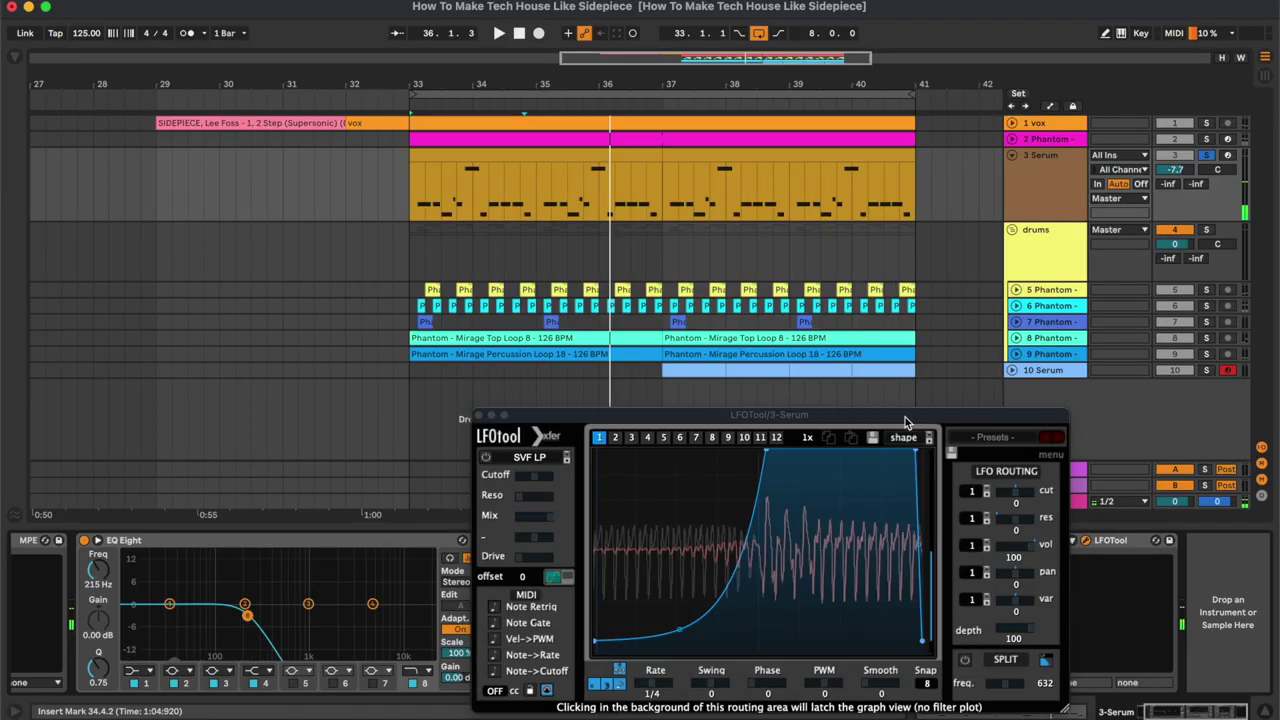
# - Re-enable LFOTool, close its window, and unfold the 5 Phantom clap track at bar 33
pyautogui.moveTo(905, 417); pyautogui.dragTo(840, 218)
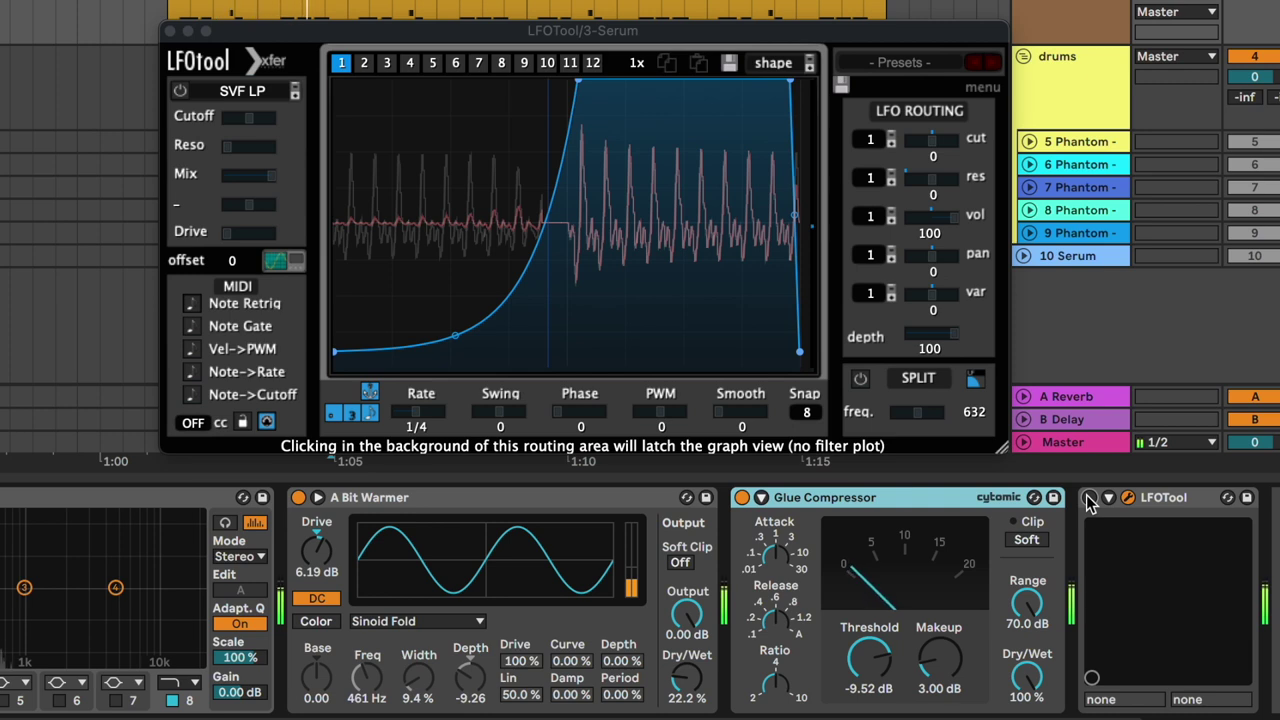
pyautogui.click(1090, 498)
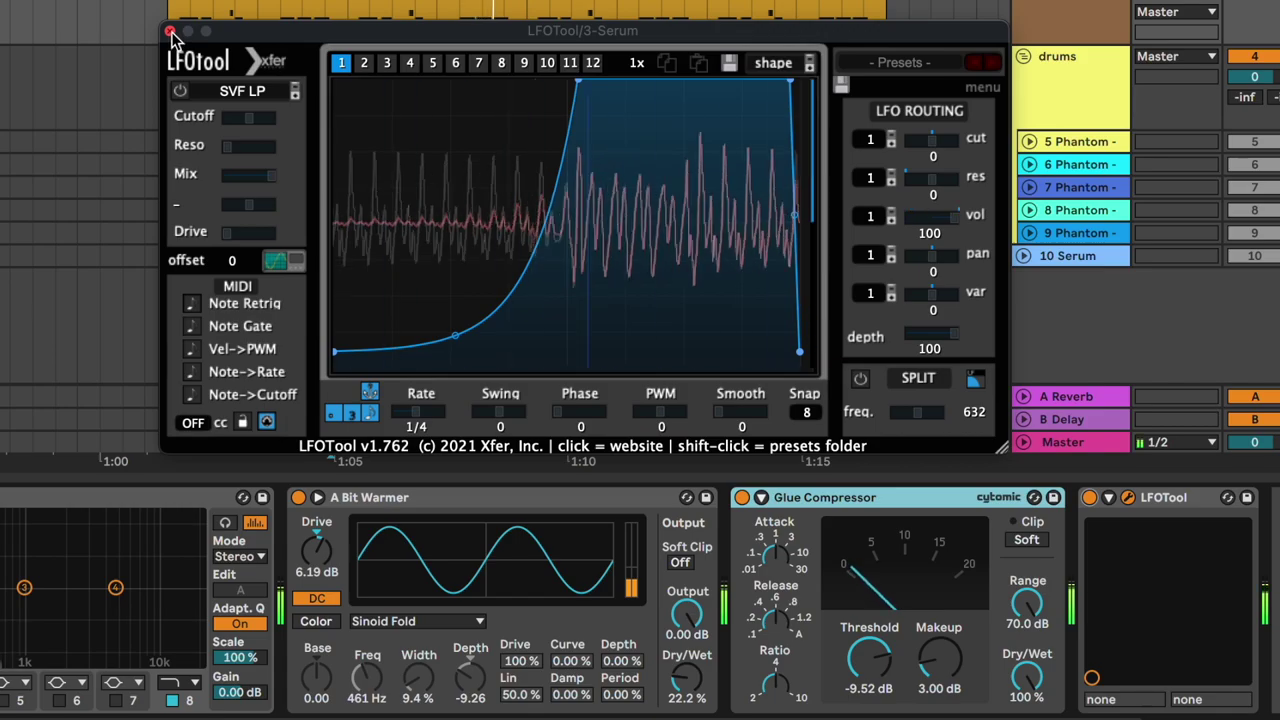
pyautogui.click(172, 38)
pyautogui.click(1075, 147)
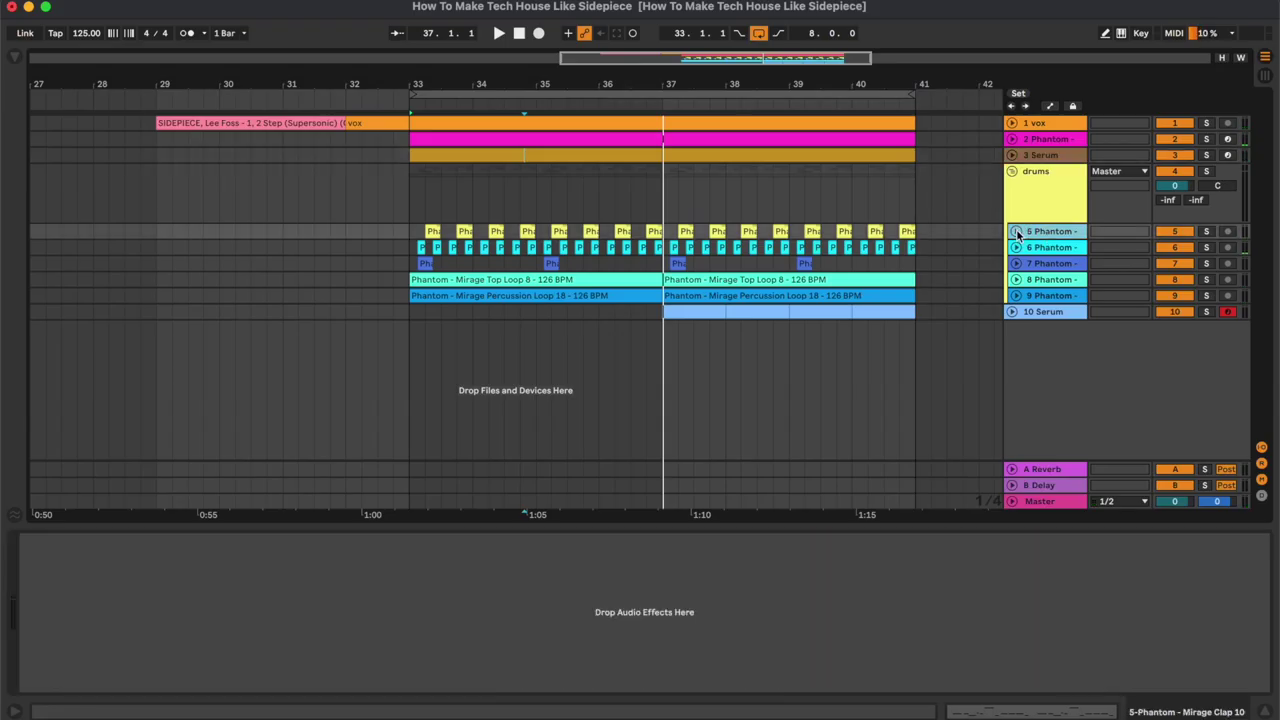
pyautogui.click(1016, 232)
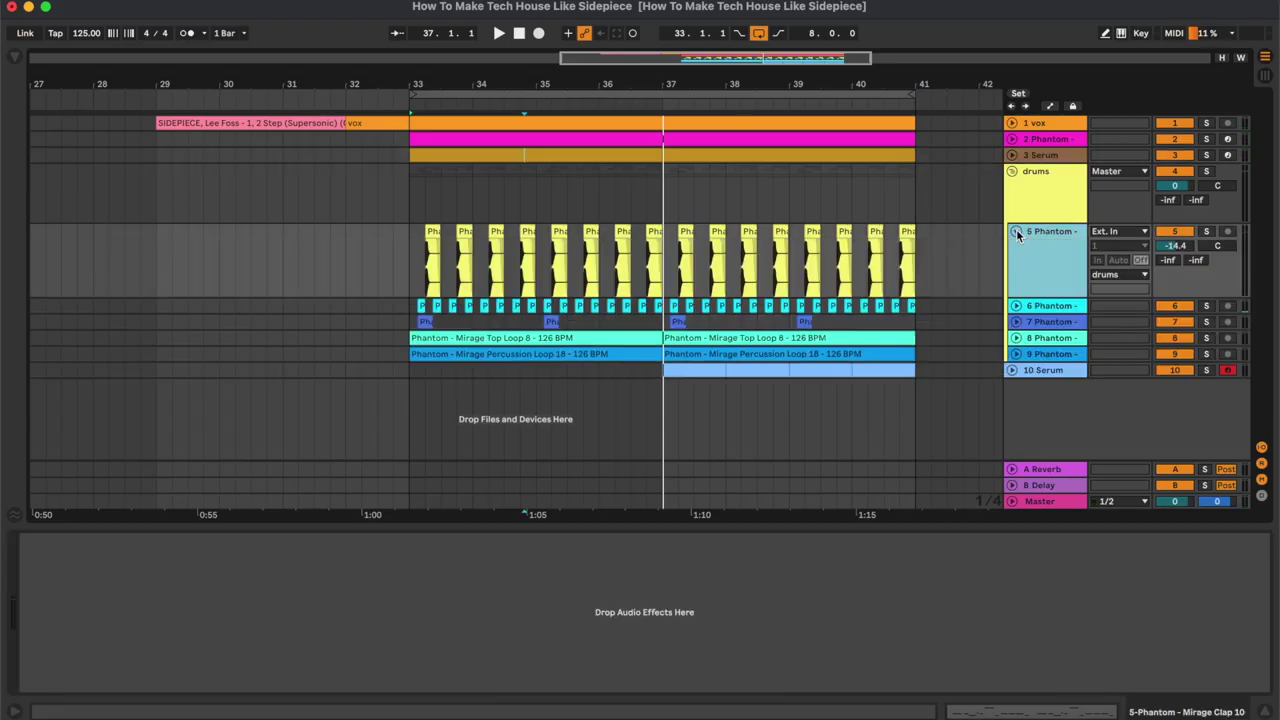
pyautogui.click(414, 250)
# - Play the 6 Phantom open hi-hat from bar 33, then bypass and re-enable its Transient Master
pyautogui.press('space')
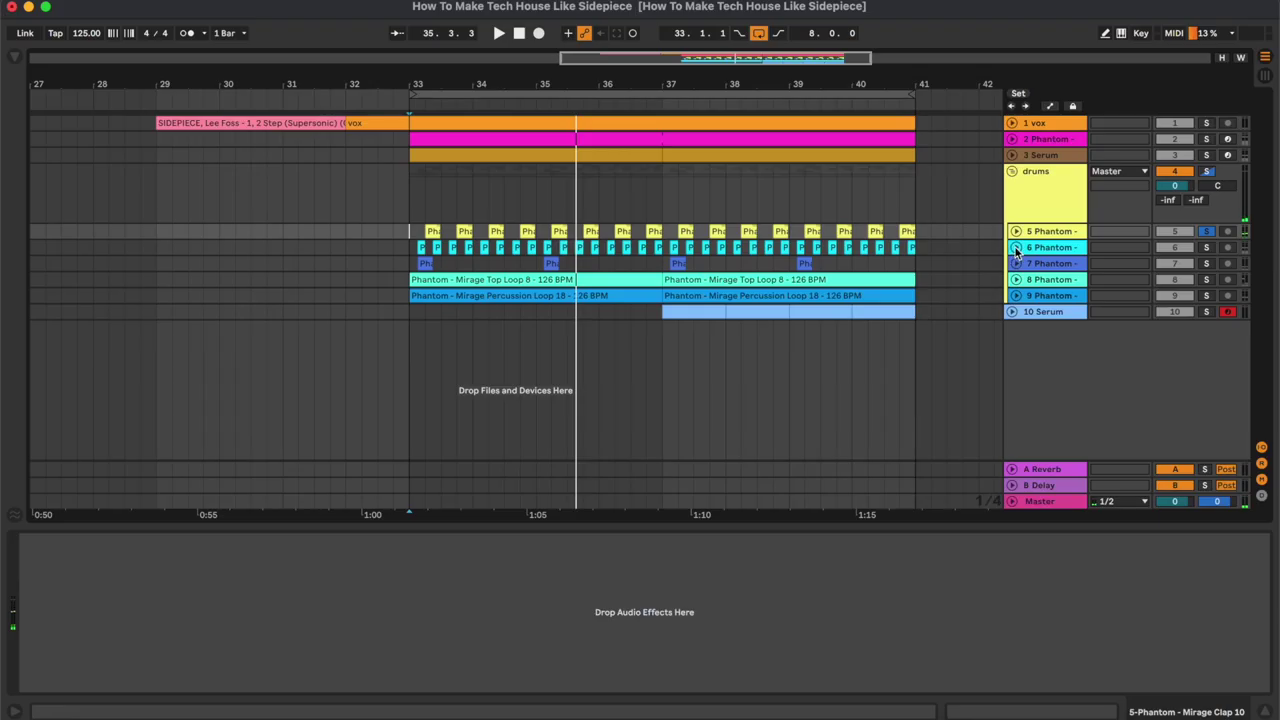
pyautogui.click(1224, 441)
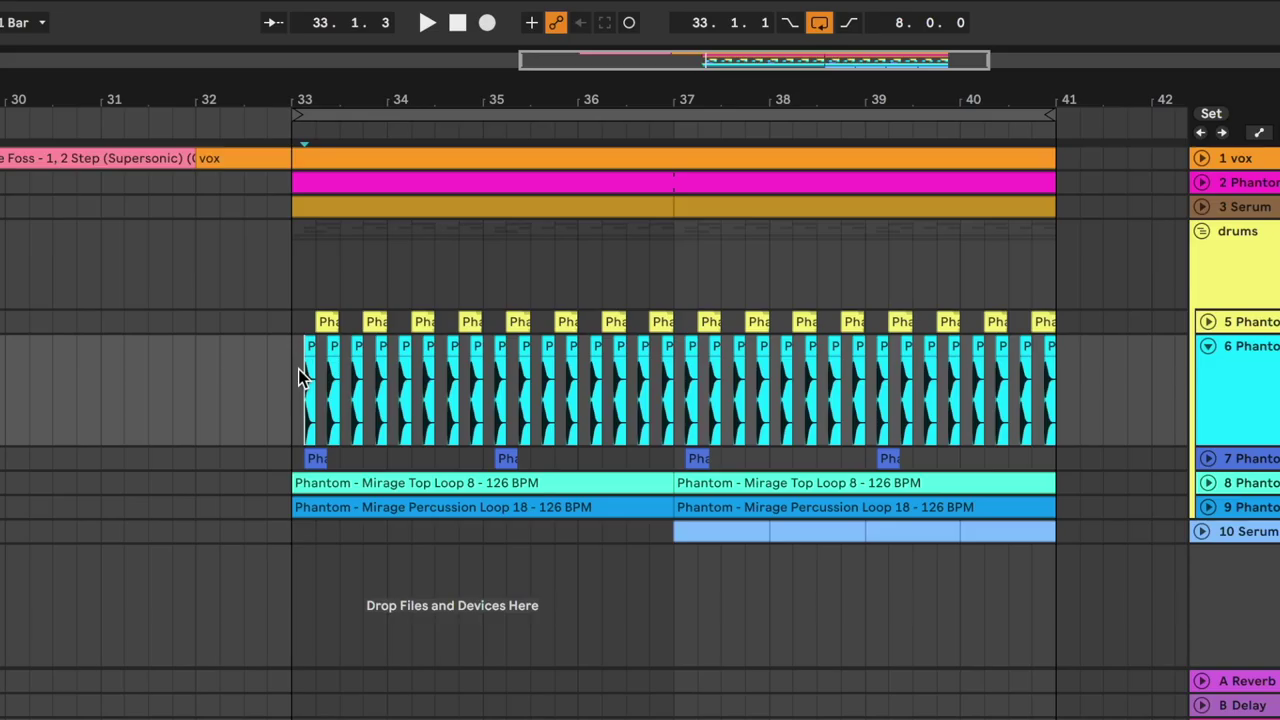
pyautogui.press('space')
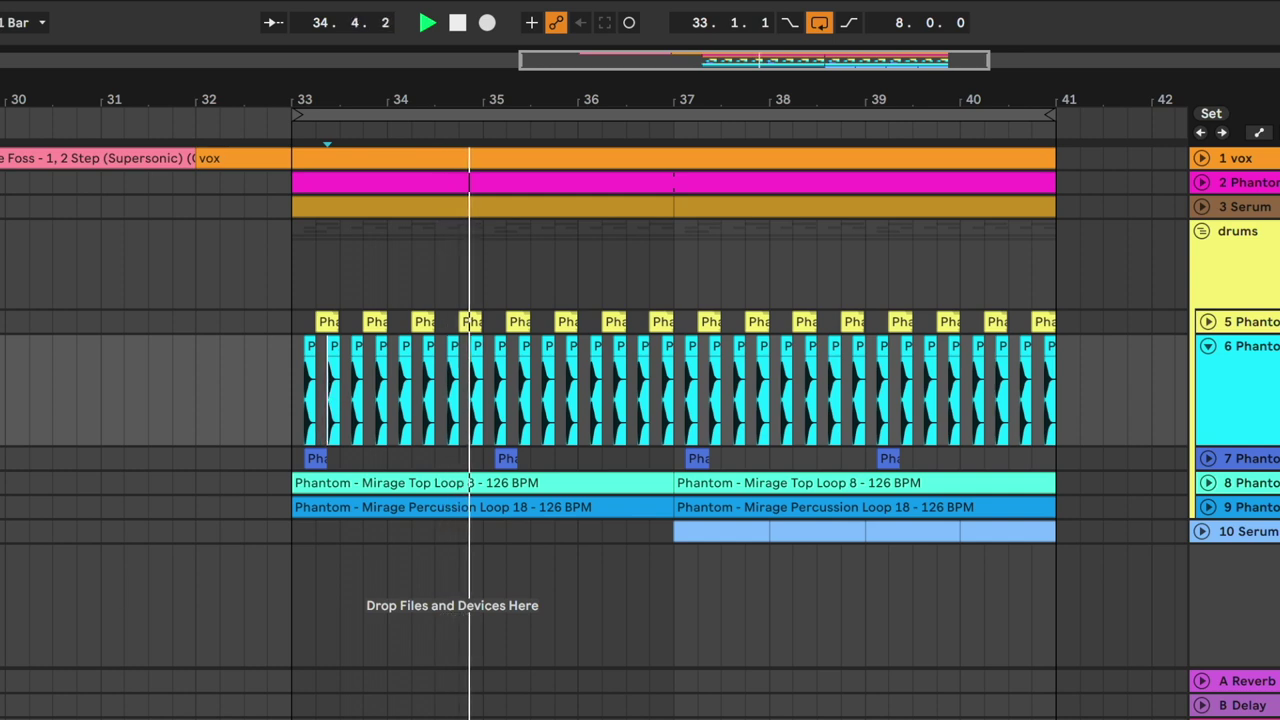
pyautogui.press('space')
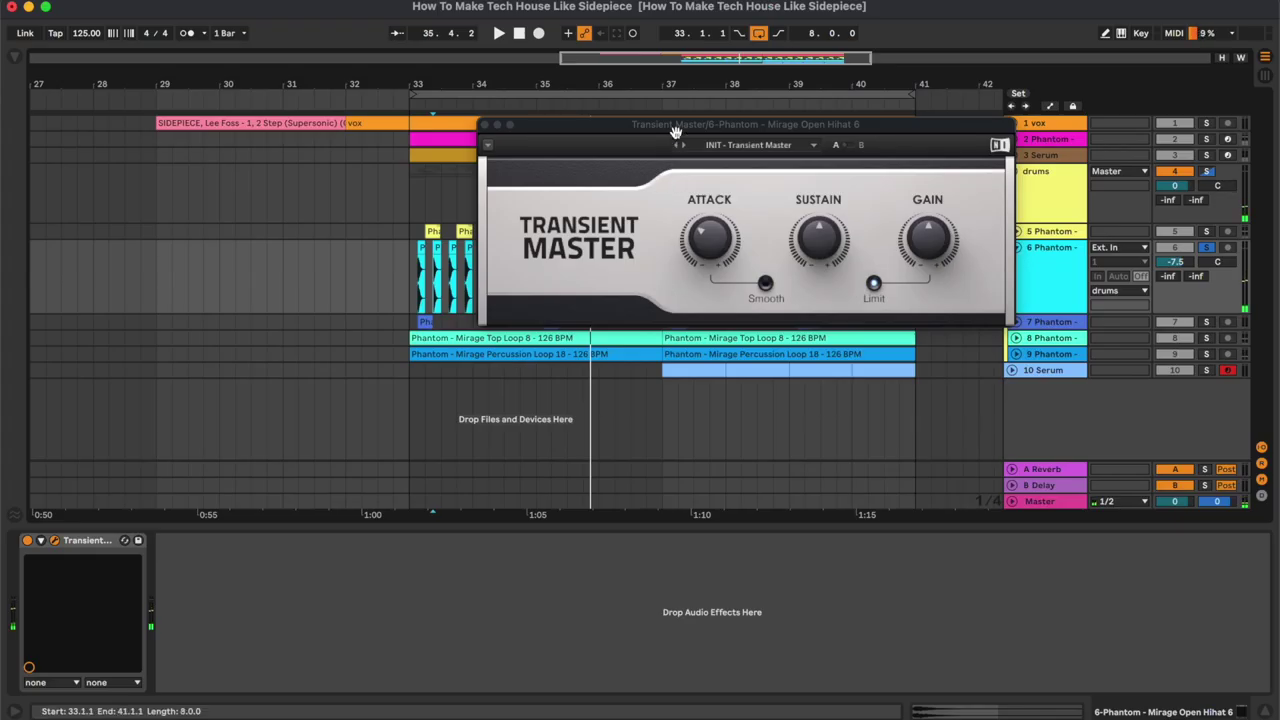
pyautogui.moveTo(675, 131); pyautogui.dragTo(553, 271)
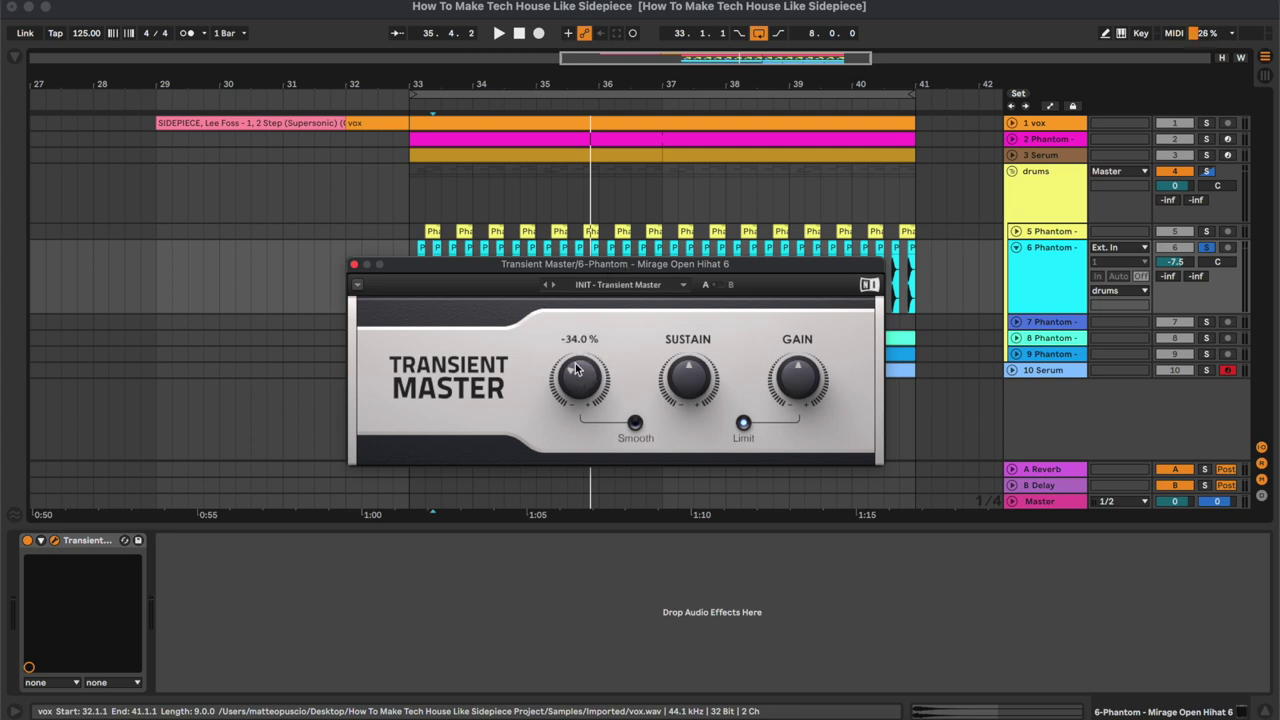
pyautogui.click(57, 543)
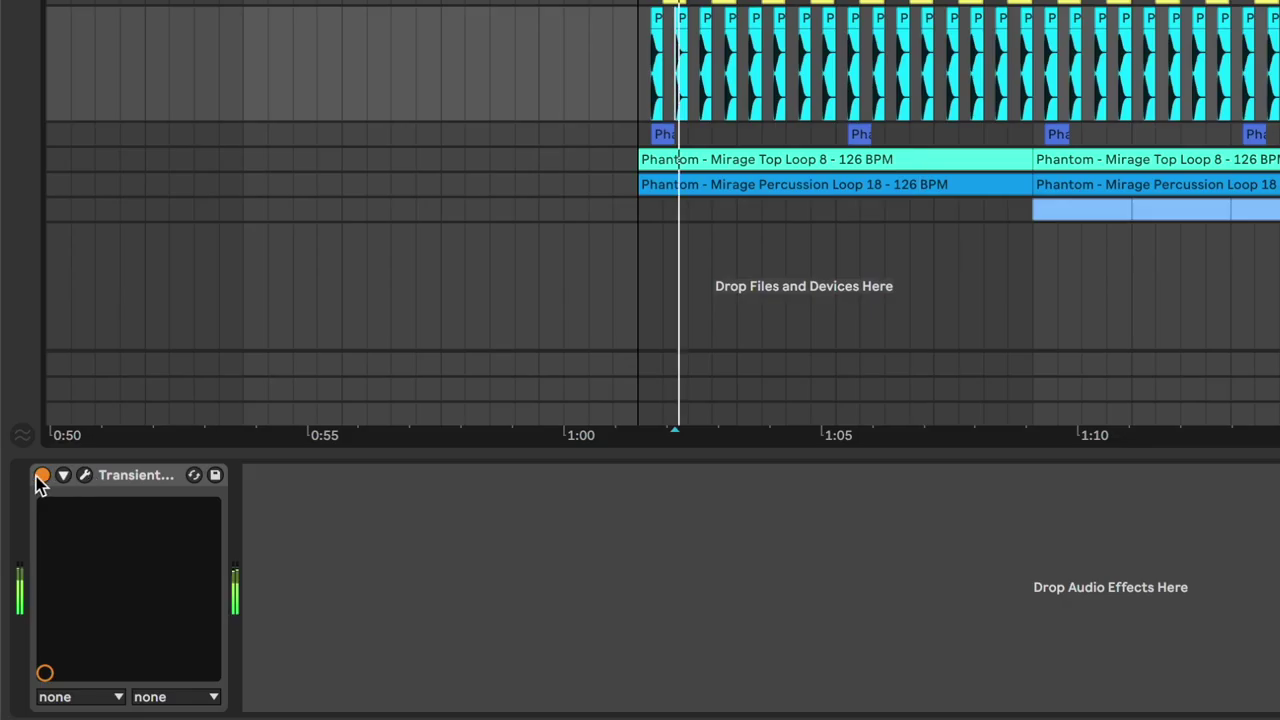
pyautogui.click(27, 541)
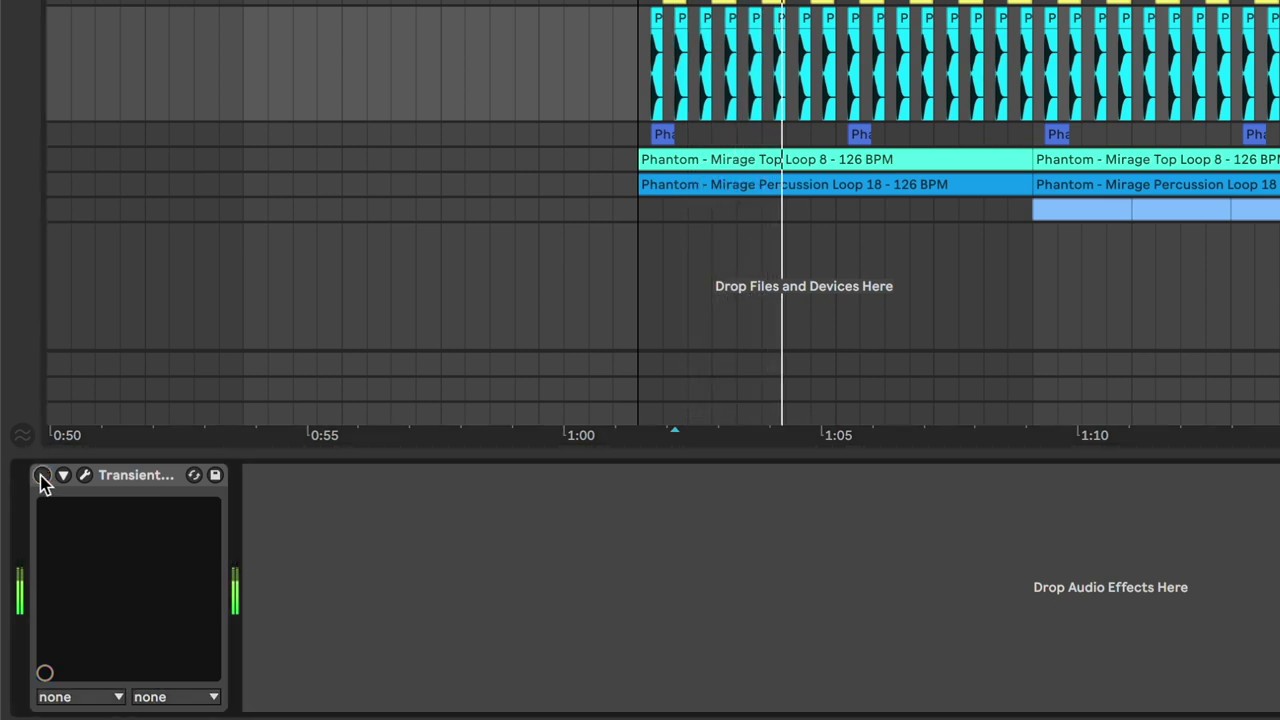
pyautogui.click(42, 476)
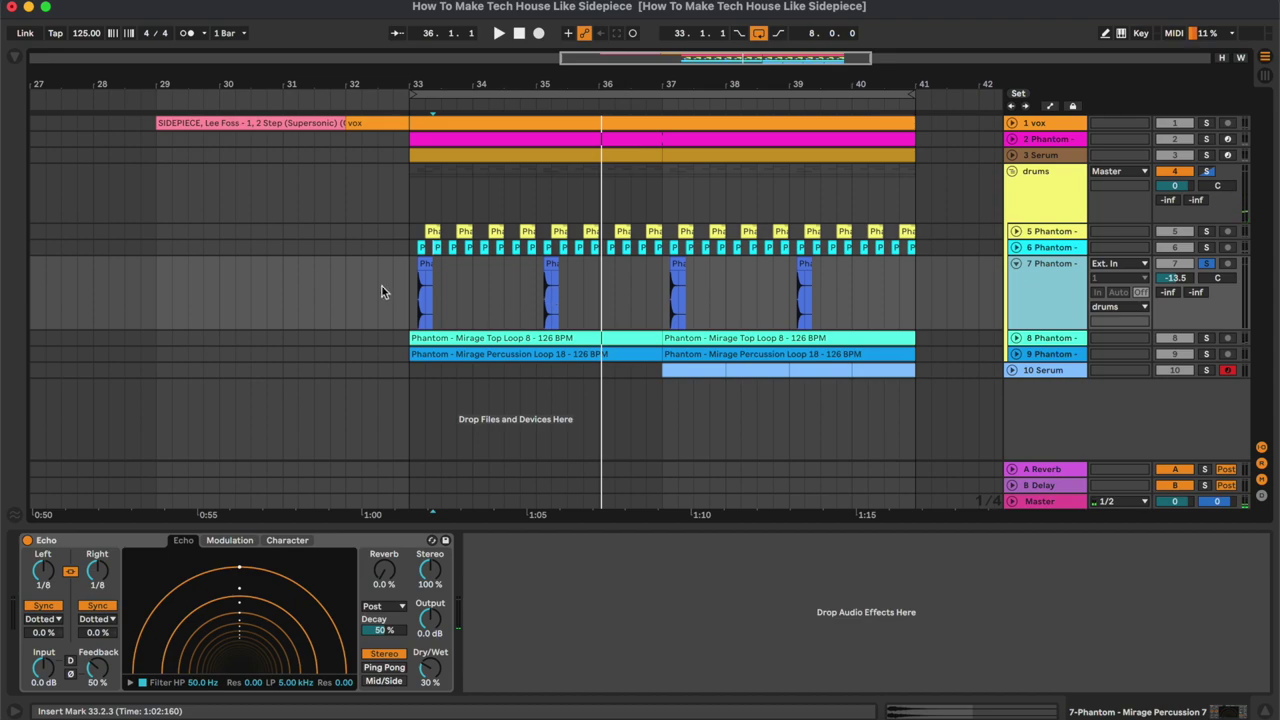
# - Play track 7's percussion from bar 33 with Echo bypassed, then on, and unfold 8 Phantom
pyautogui.click(409, 296)
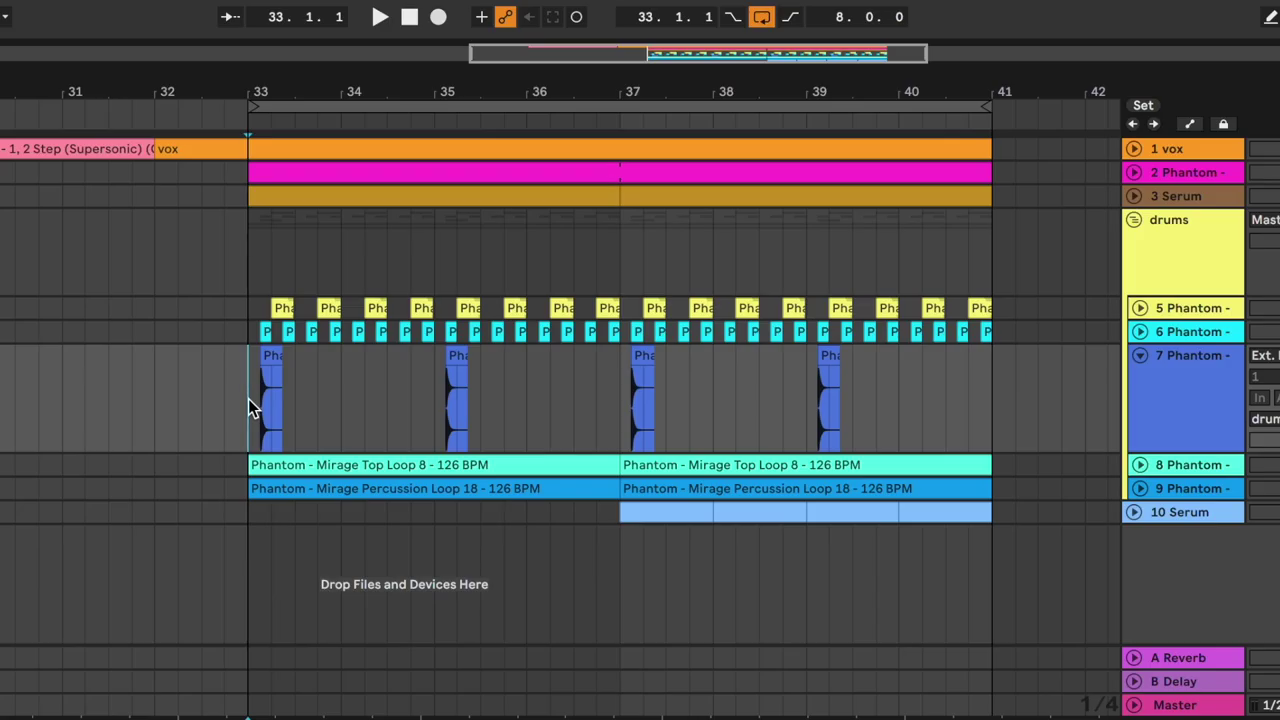
pyautogui.press('space')
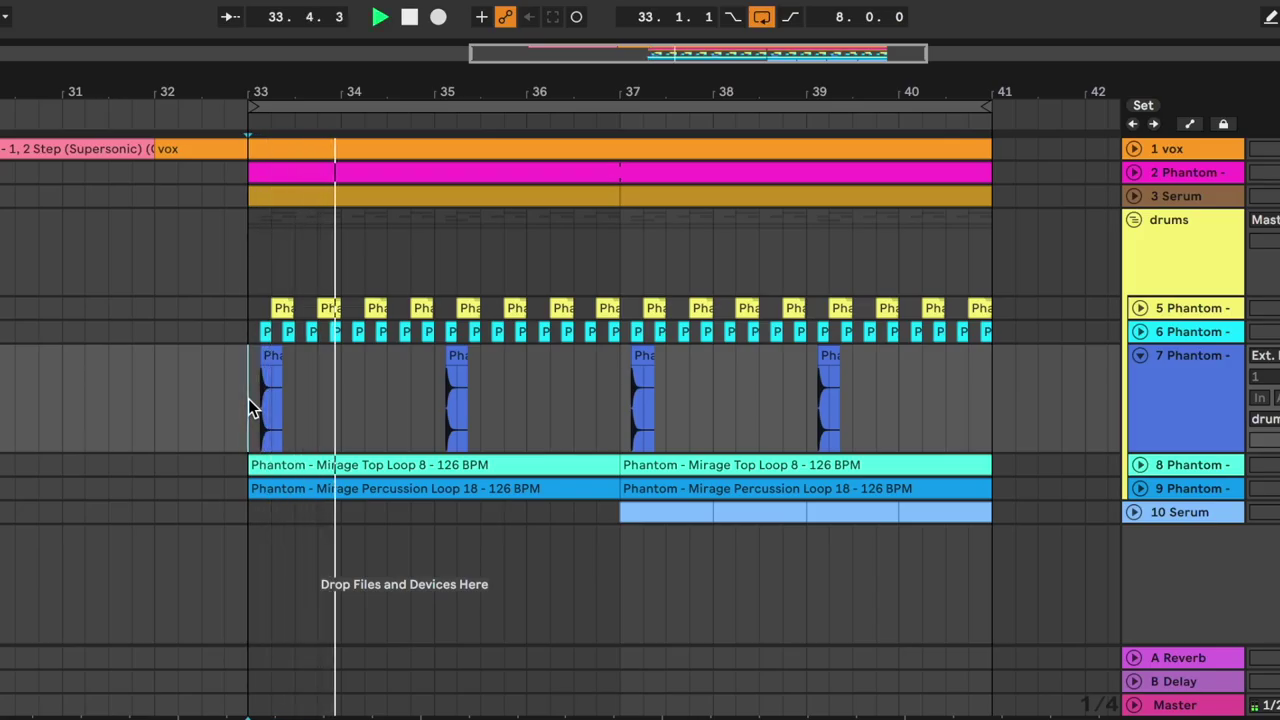
pyautogui.press('space')
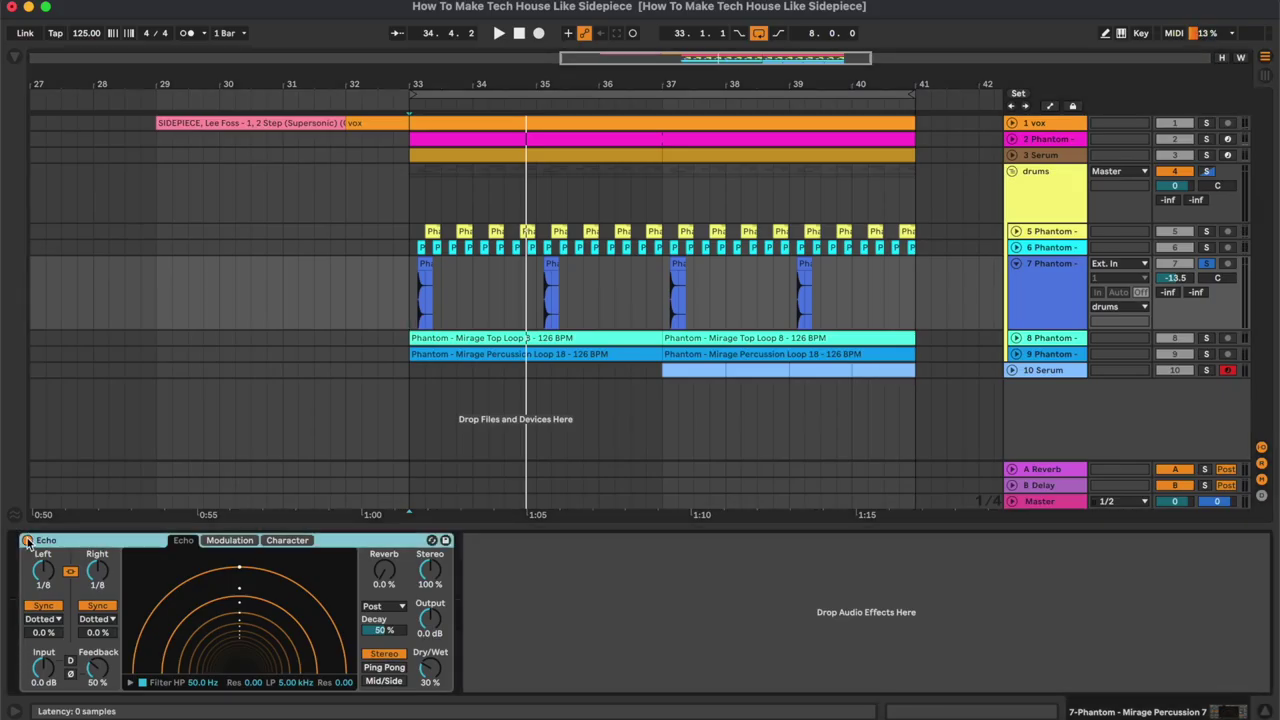
pyautogui.click(27, 541)
pyautogui.press('space')
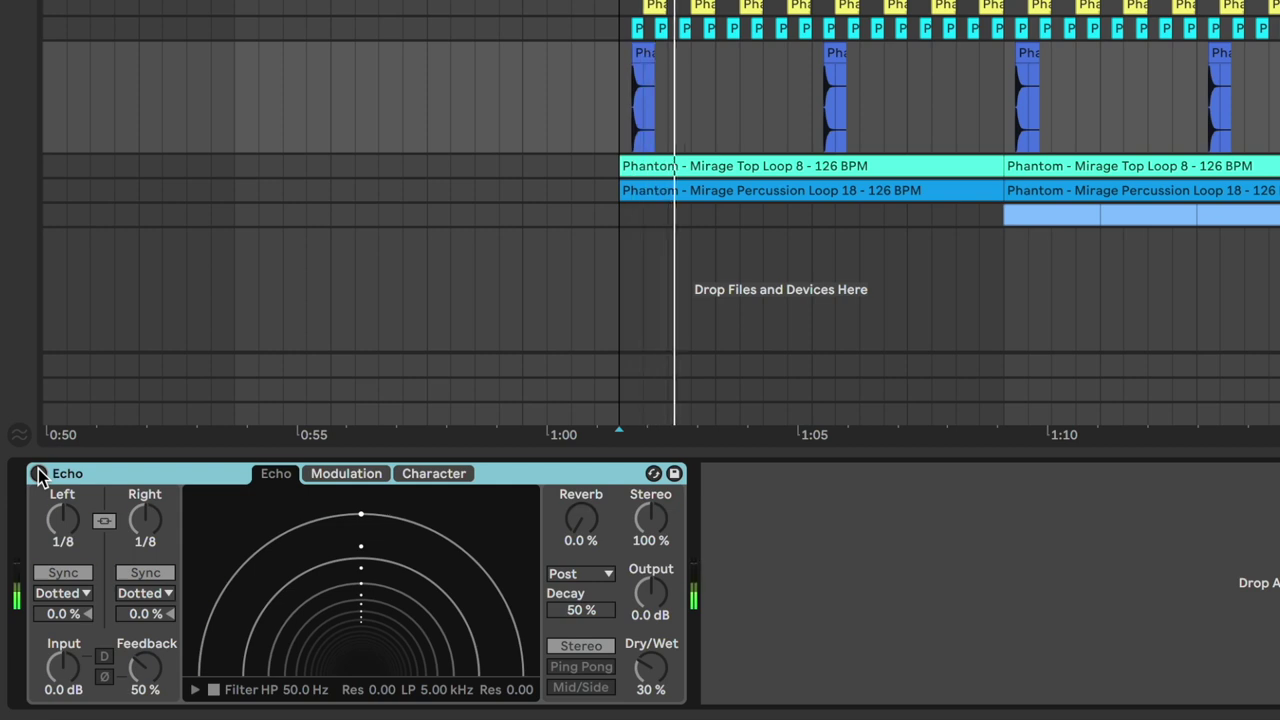
pyautogui.click(38, 473)
pyautogui.press('space')
pyautogui.press('space')
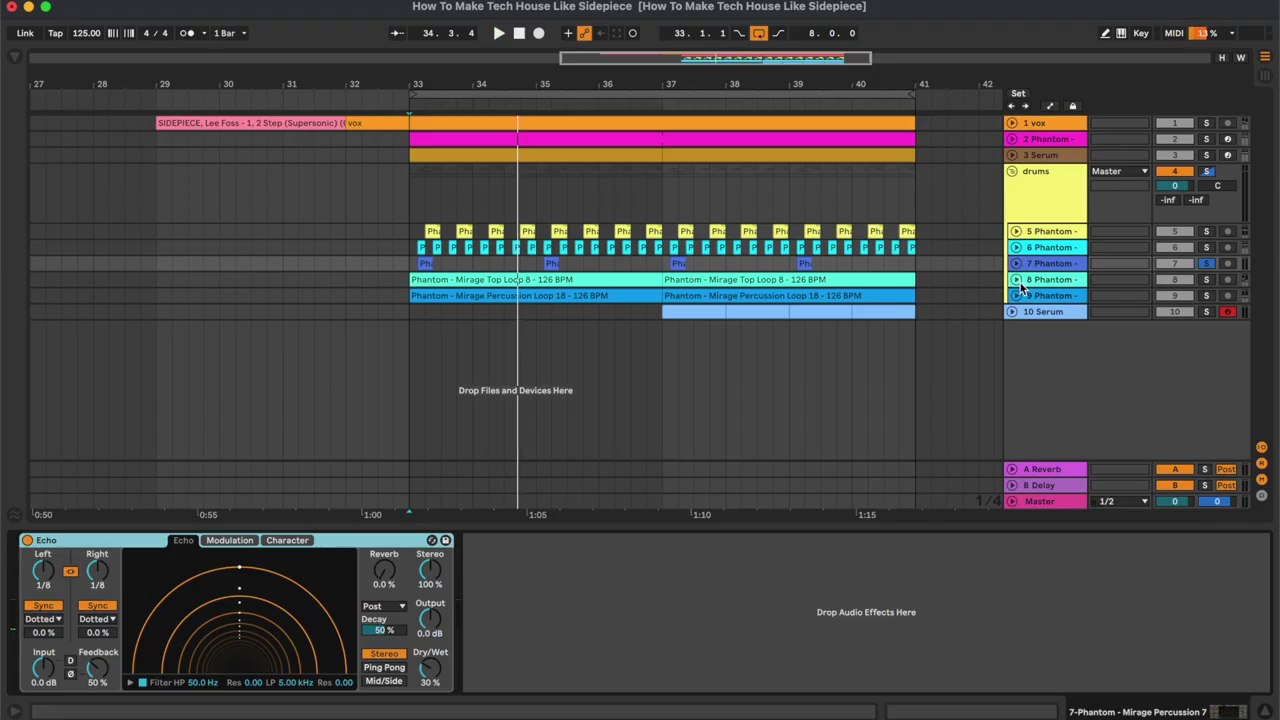
pyautogui.click(1016, 280)
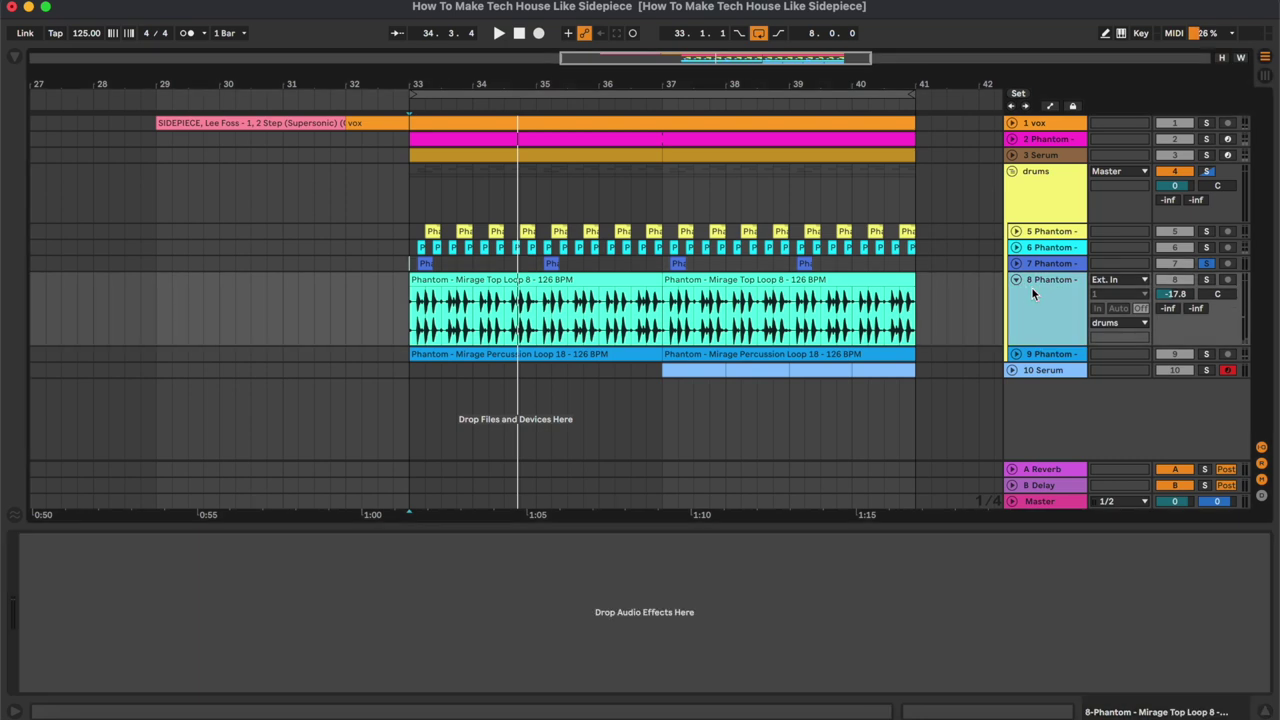
# - Play the first Mirage Top Loop 8 clip from bar 33
pyautogui.click(613, 281)
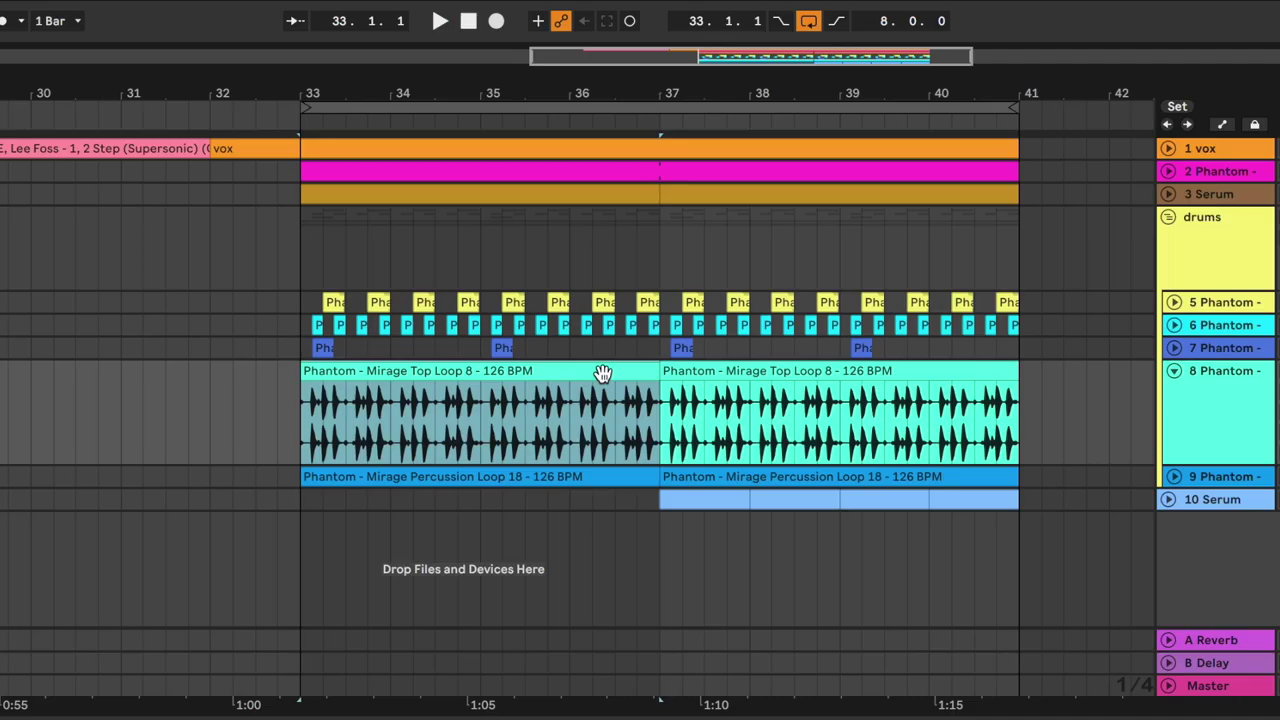
pyautogui.press('space')
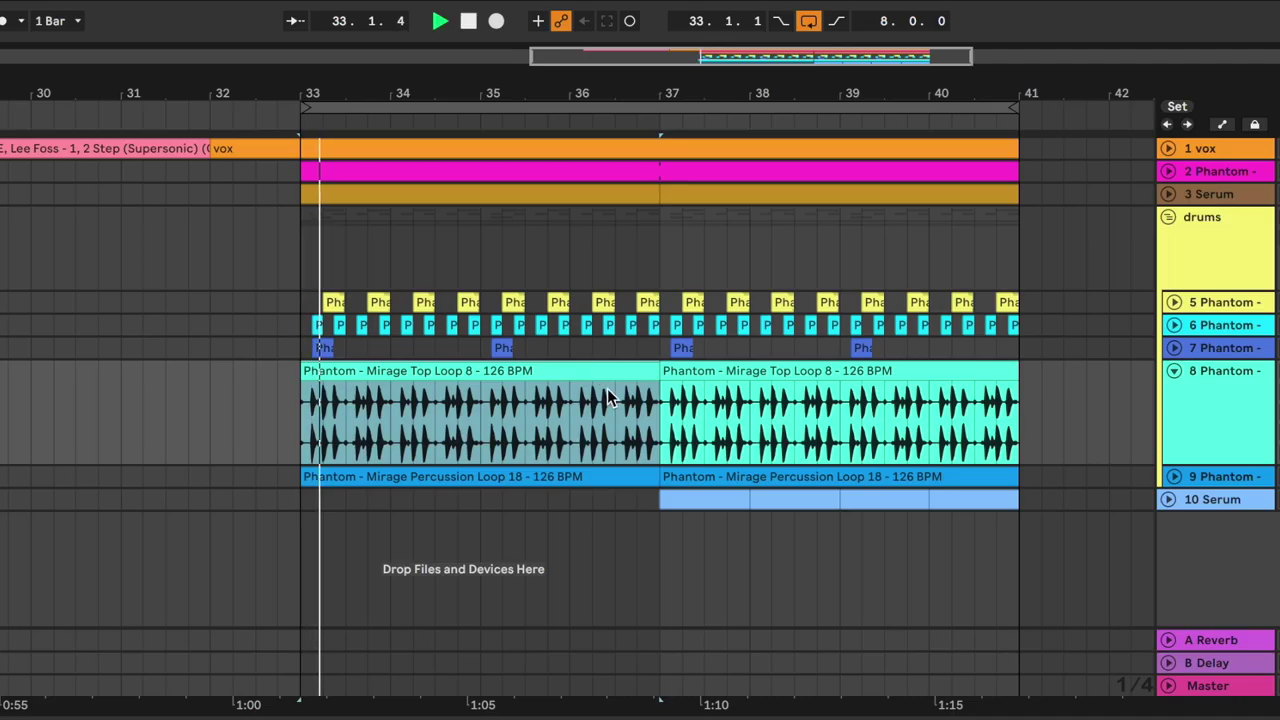
pyautogui.click(616, 306)
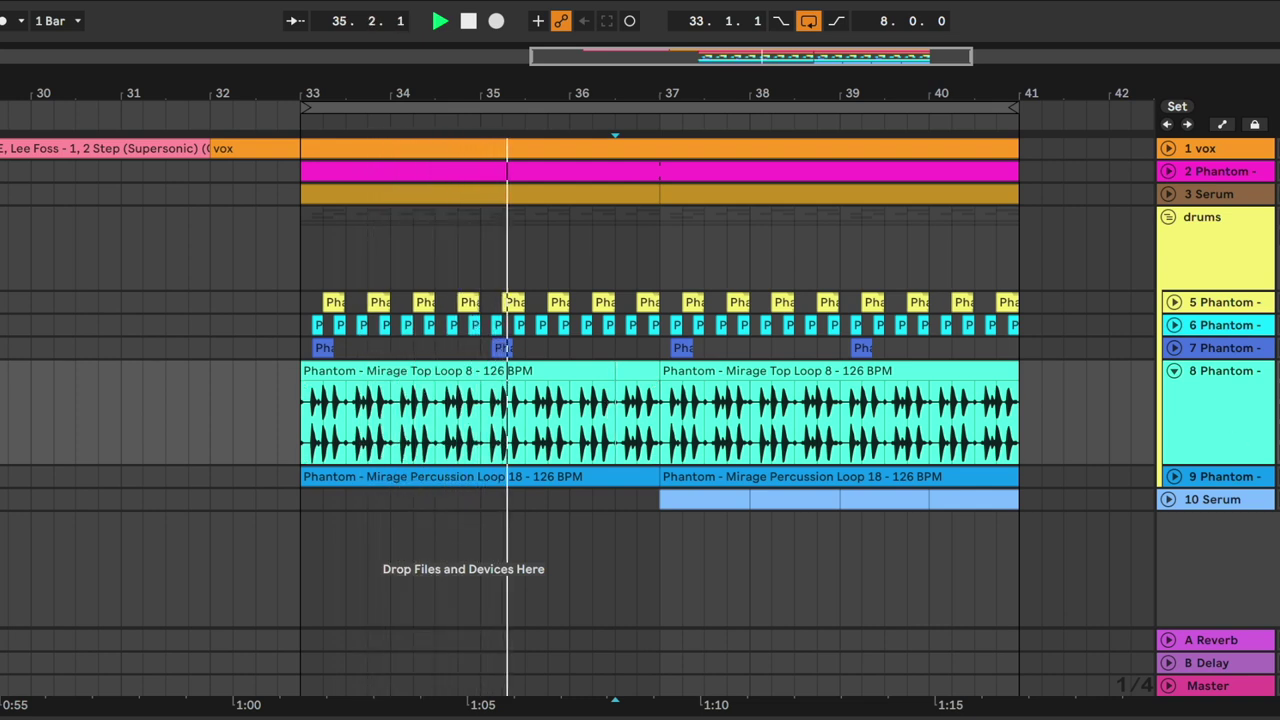
pyautogui.press('space')
# - Fold track 8, unfold 9 Phantom and play its first Percussion Loop 18 clip
pyautogui.click(1173, 372)
pyautogui.click(1174, 395)
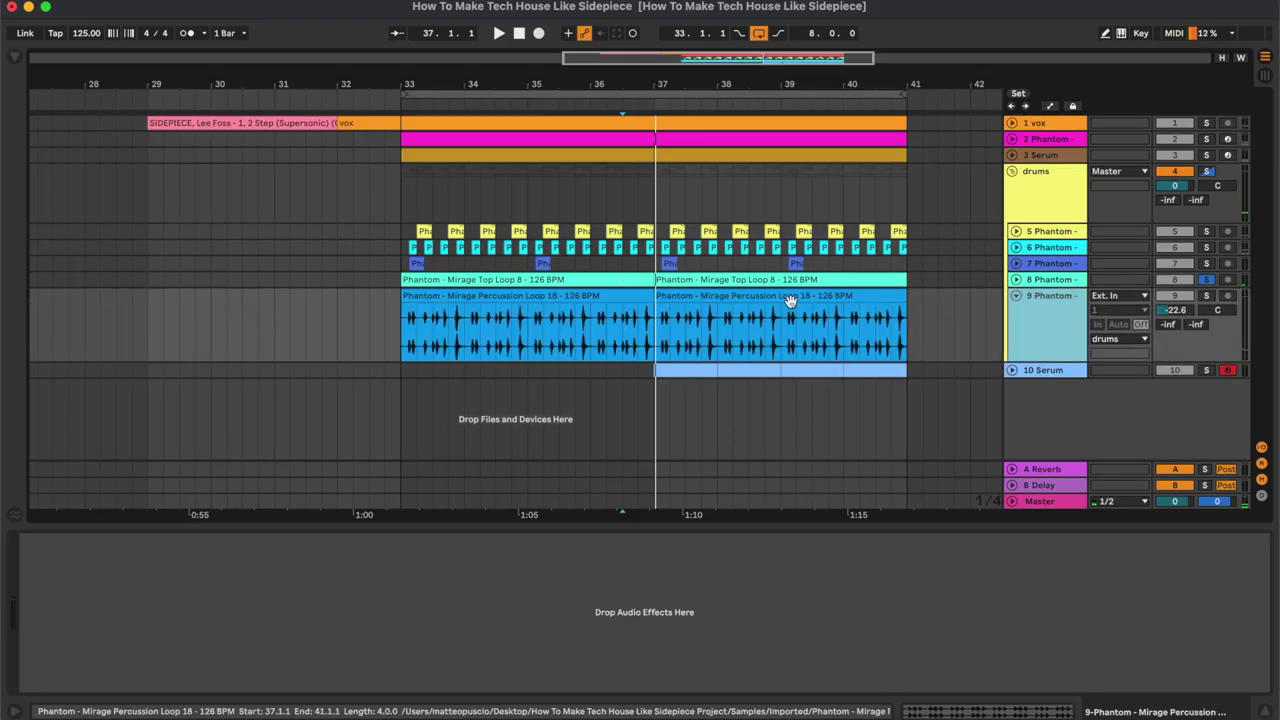
pyautogui.click(623, 325)
pyautogui.press('space')
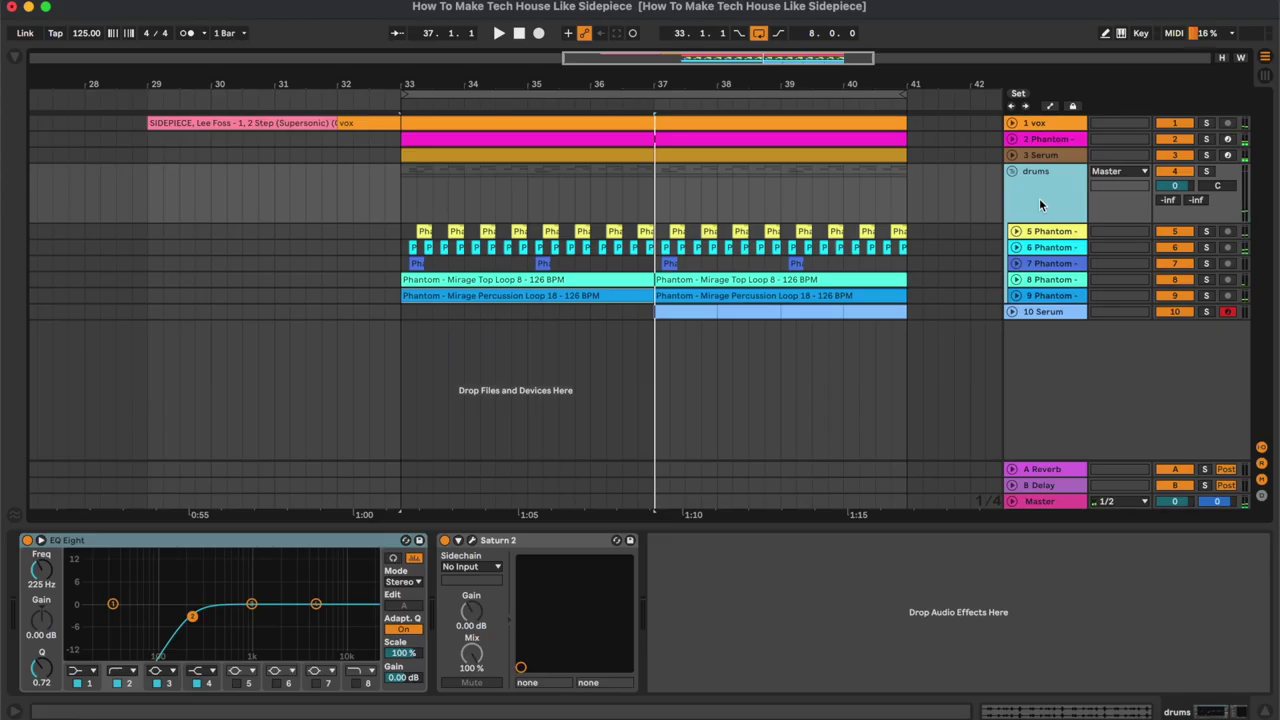
# - Play the drums group with EQ Eight bypassed and back on, then open Saturn 2
pyautogui.click(145, 545)
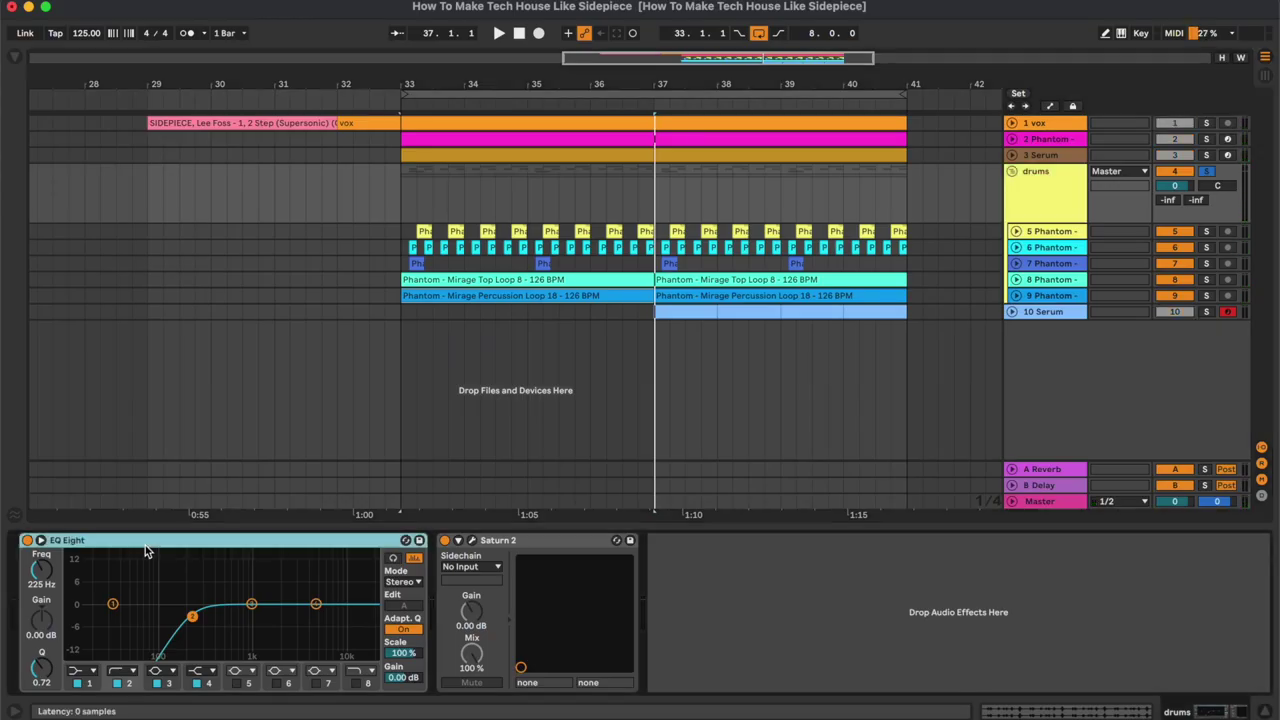
pyautogui.press('space')
pyautogui.click(27, 541)
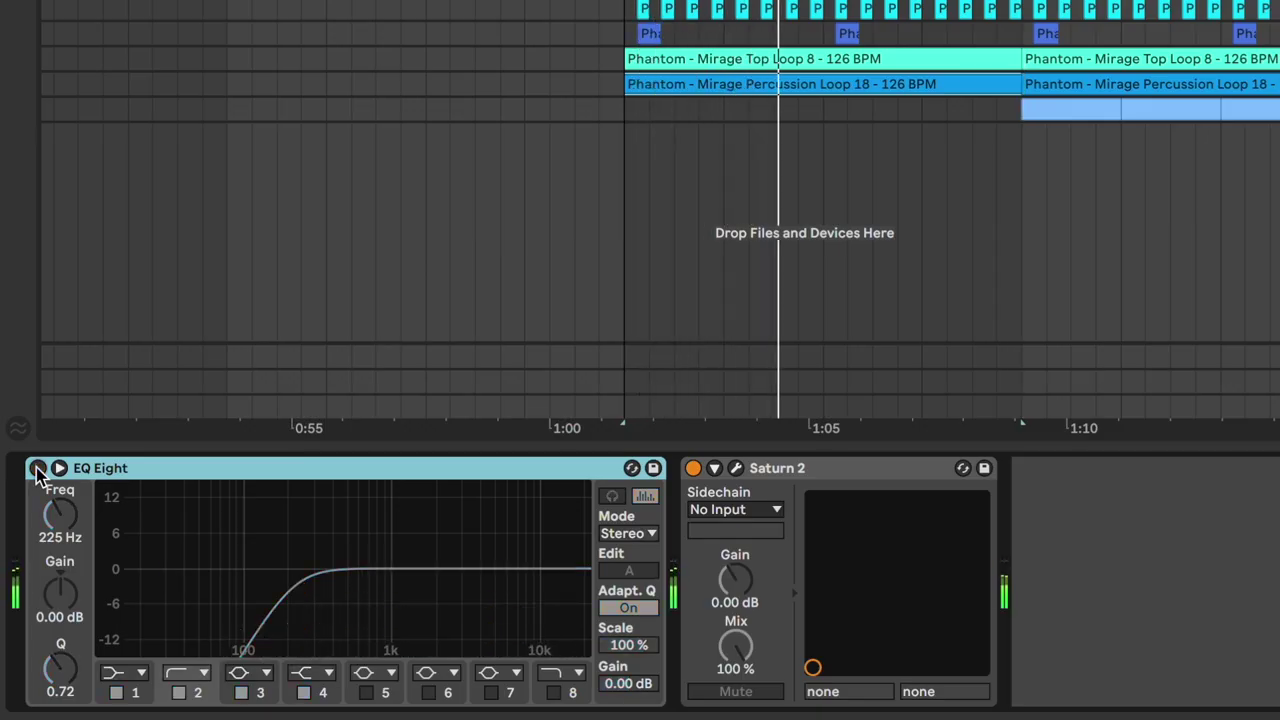
pyautogui.click(36, 469)
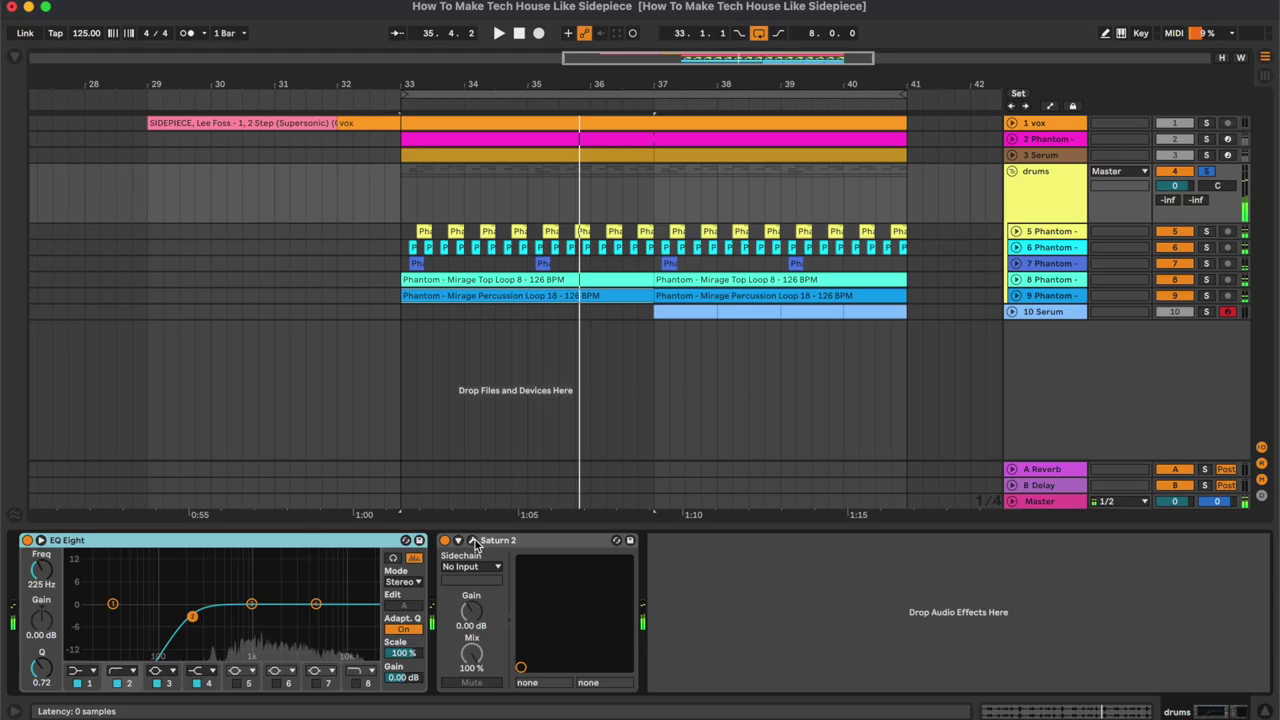
pyautogui.click(737, 469)
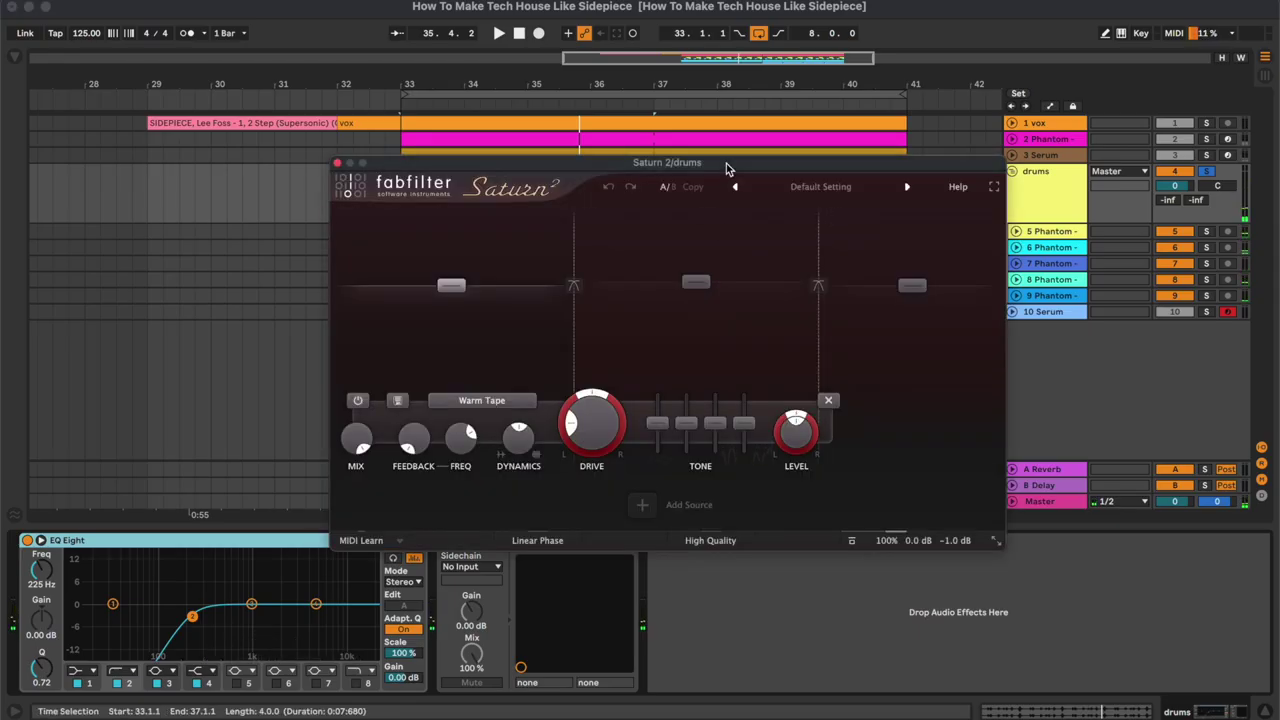
# - Reposition the Saturn 2 window, select the second band, and bypass then re-enable Saturn 2
pyautogui.moveTo(729, 172); pyautogui.dragTo(678, 125)
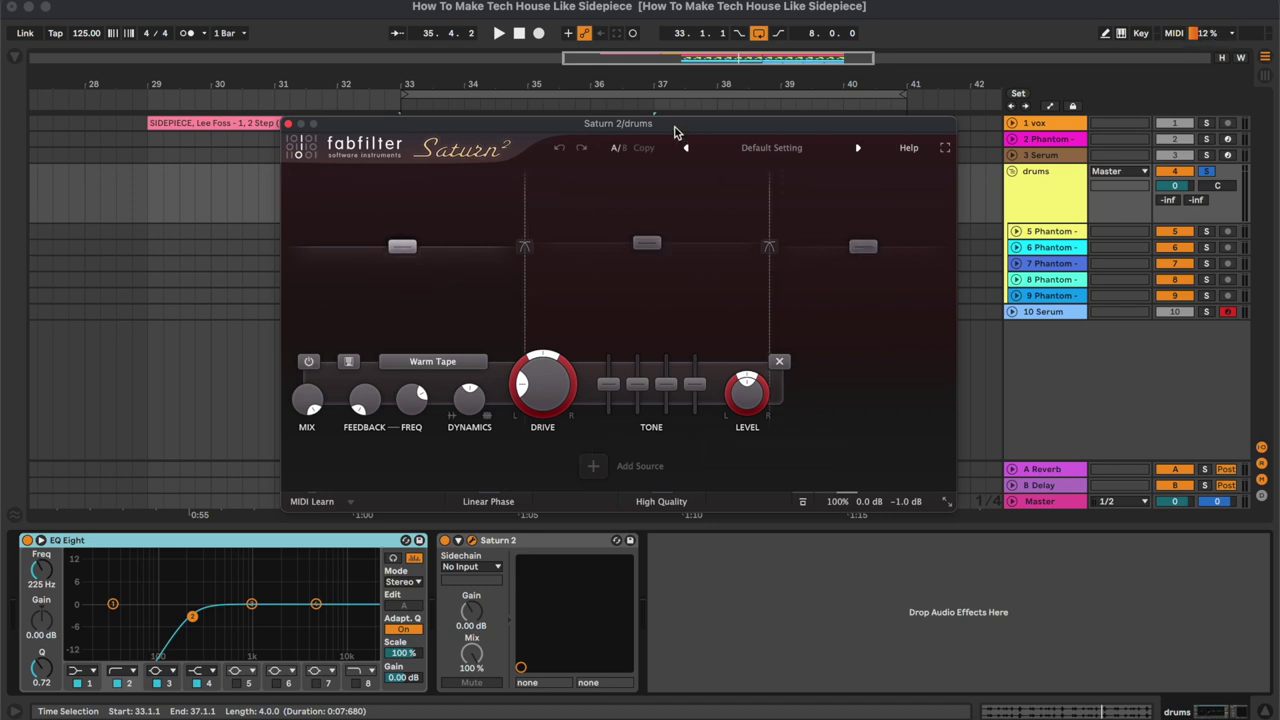
pyautogui.moveTo(675, 127); pyautogui.dragTo(644, 129)
pyautogui.click(631, 243)
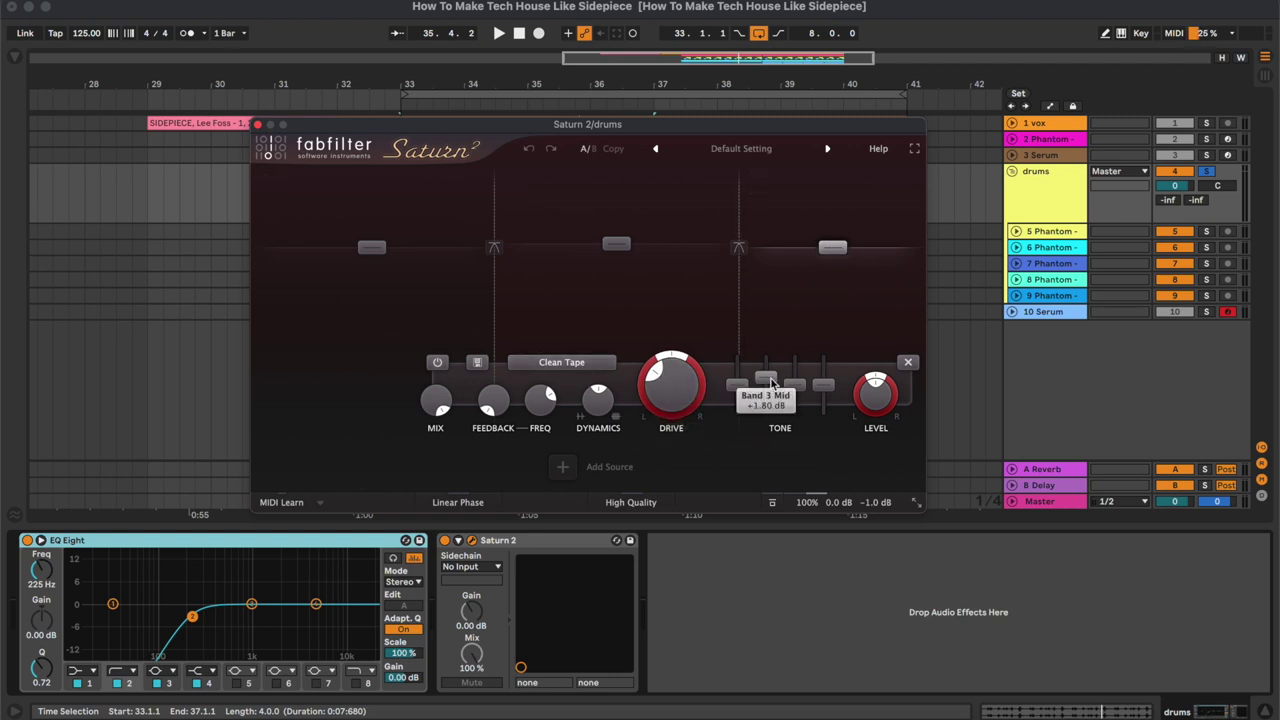
pyautogui.moveTo(768, 383)
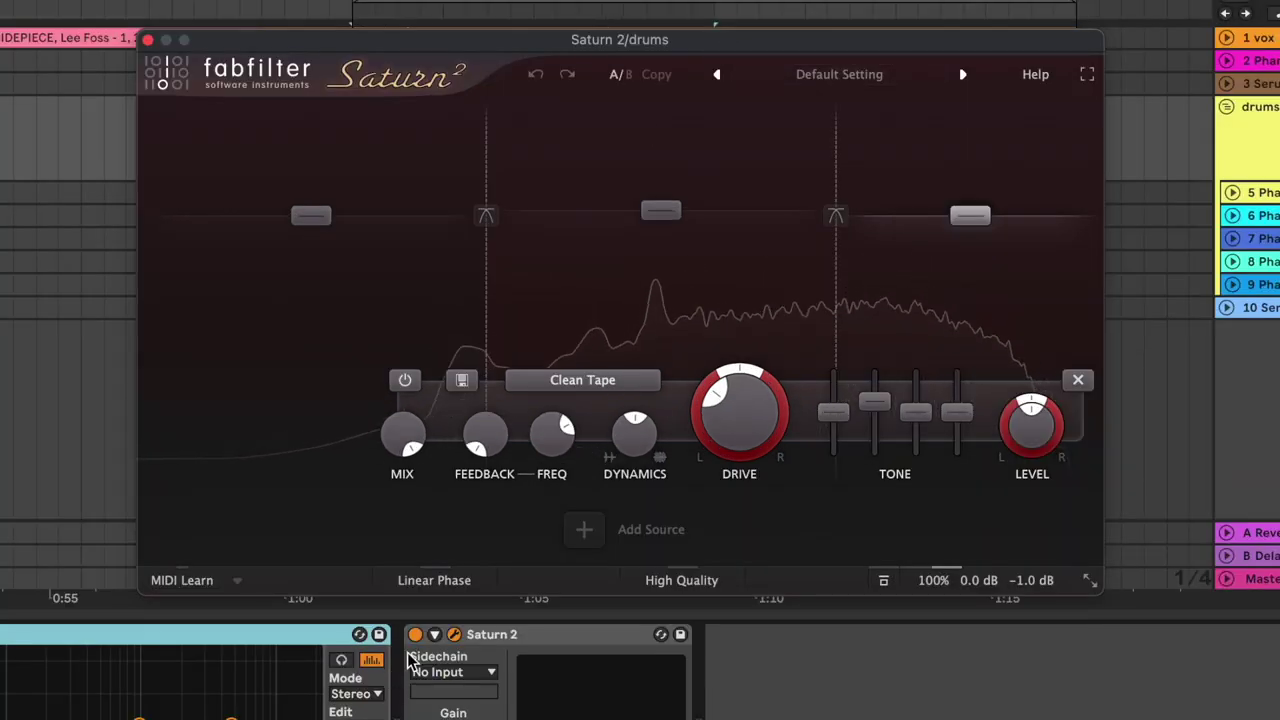
pyautogui.click(415, 634)
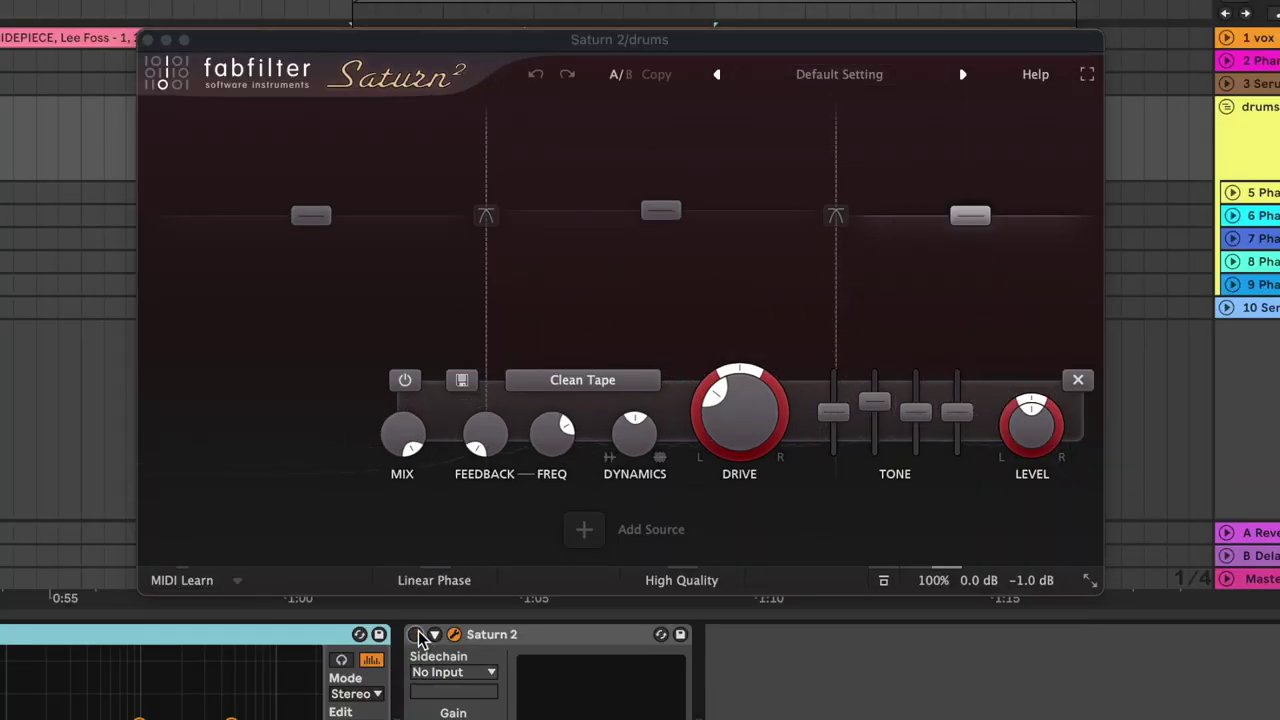
pyautogui.click(417, 635)
# - Solo the highest and middle Saturn 2 bands, unsolo both, and close the plugin
pyautogui.click(860, 113)
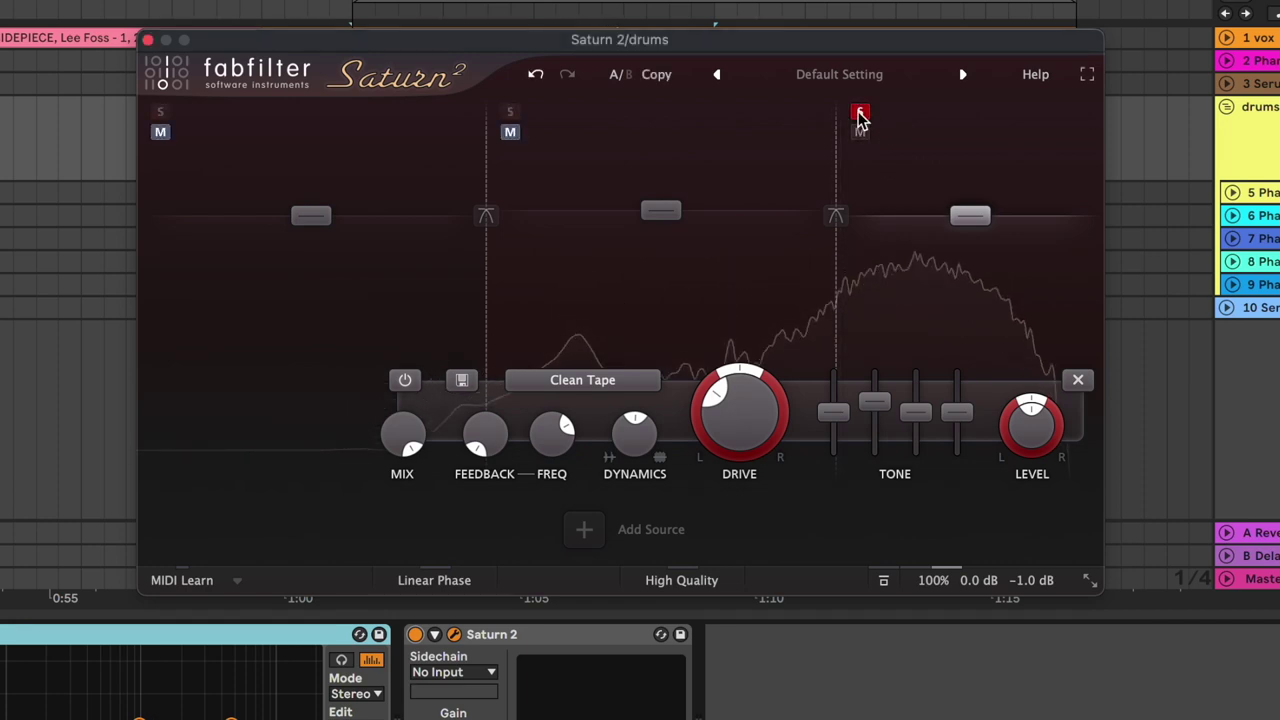
pyautogui.click(510, 112)
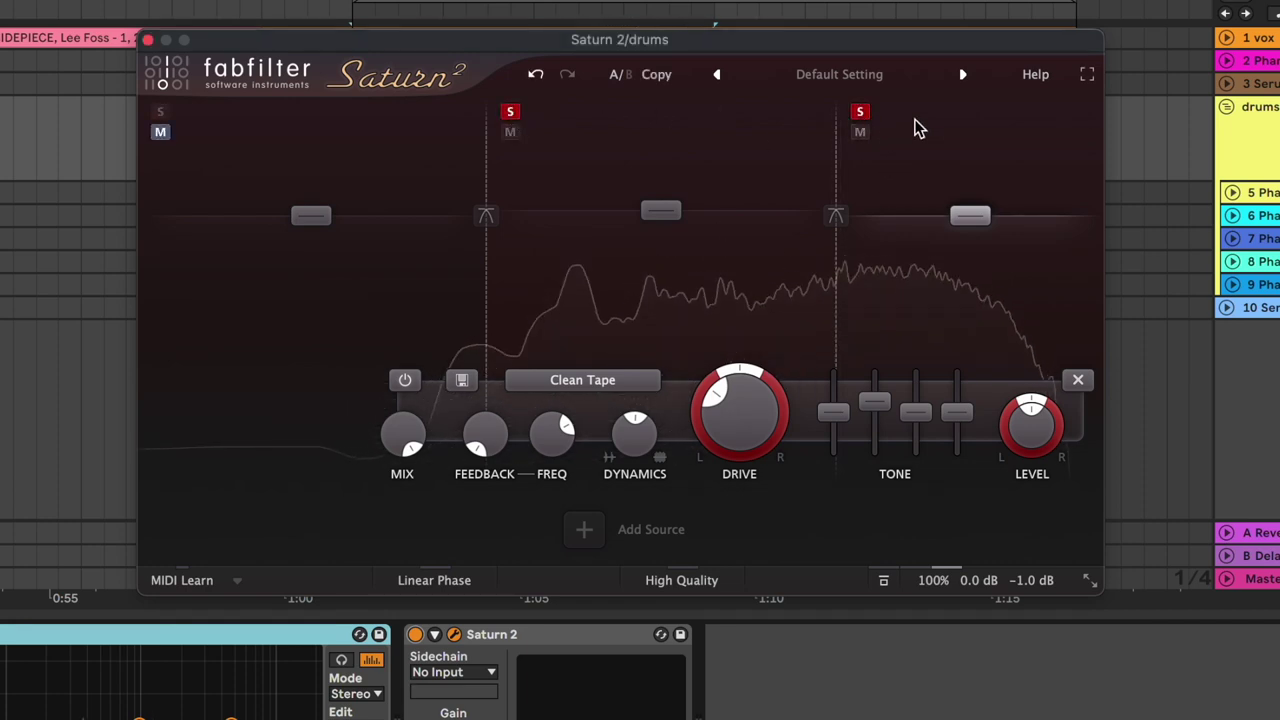
pyautogui.click(860, 113)
pyautogui.click(510, 112)
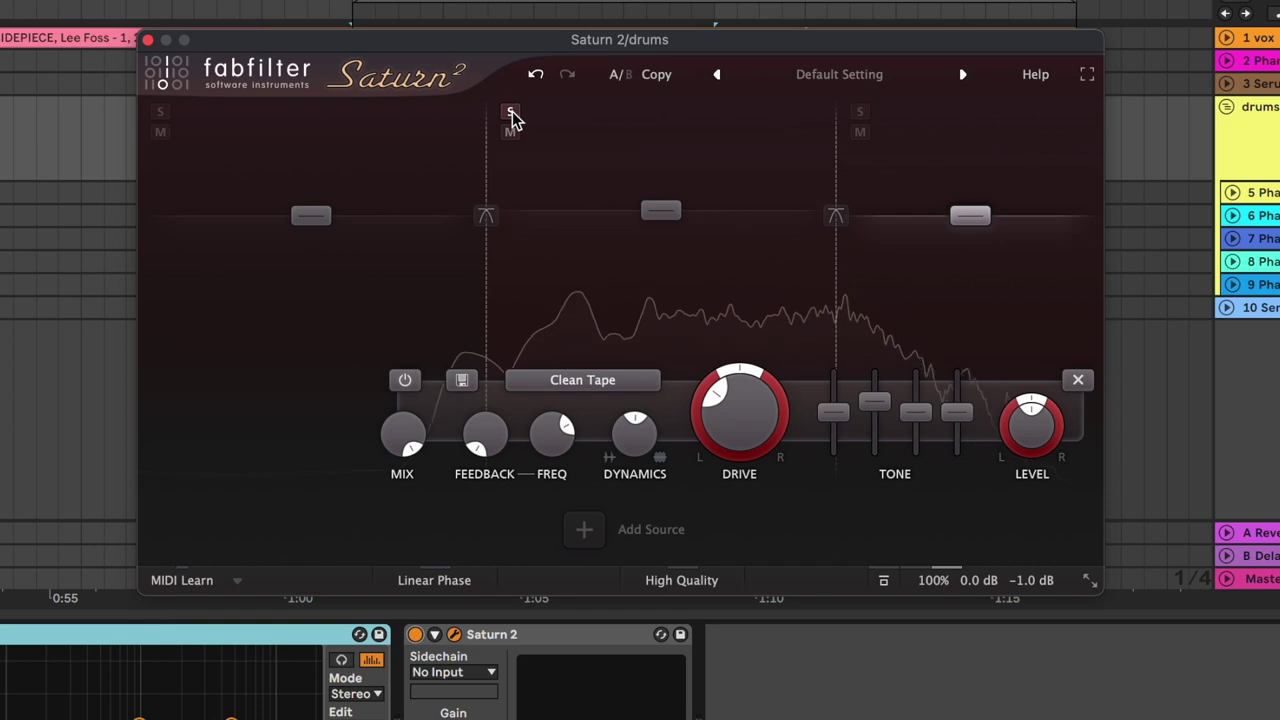
pyautogui.click(454, 634)
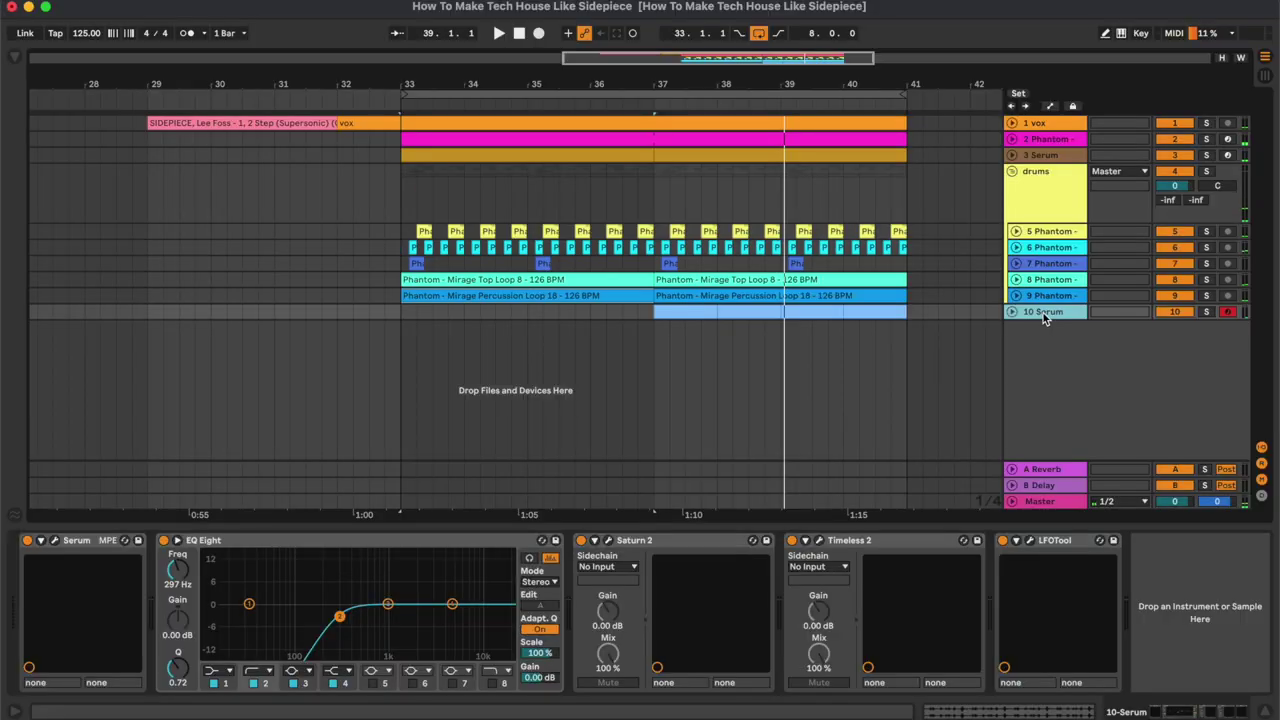
# - Loop bars 37–41 around the 10 Serum clip and view its E3/G3 notes
pyautogui.click(1270, 310)
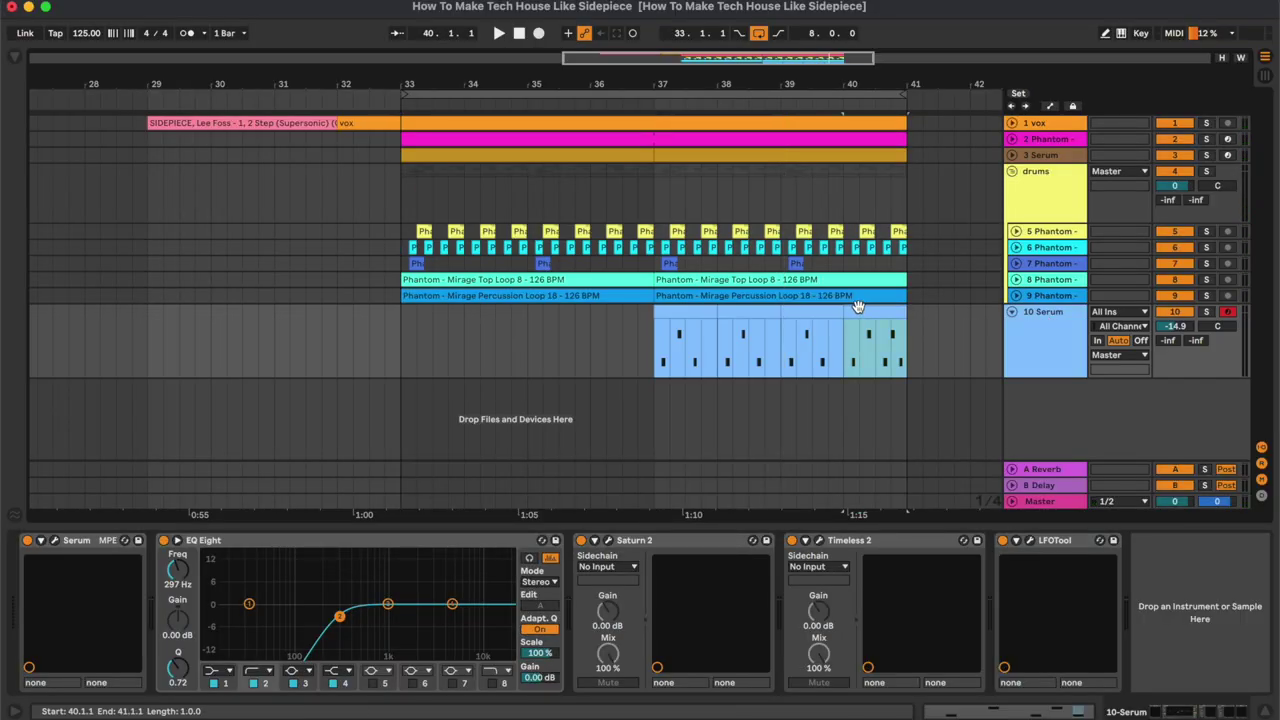
pyautogui.press('super+l')
pyautogui.doubleClick(688, 311)
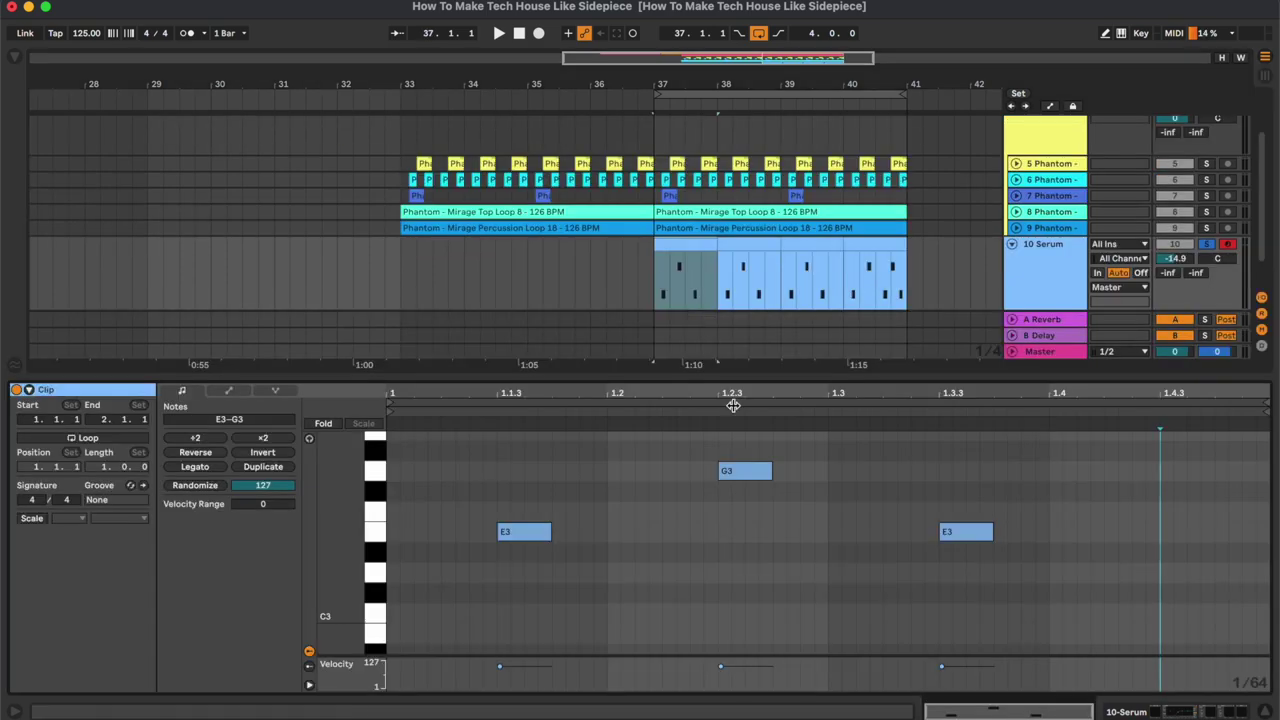
pyautogui.click(773, 549)
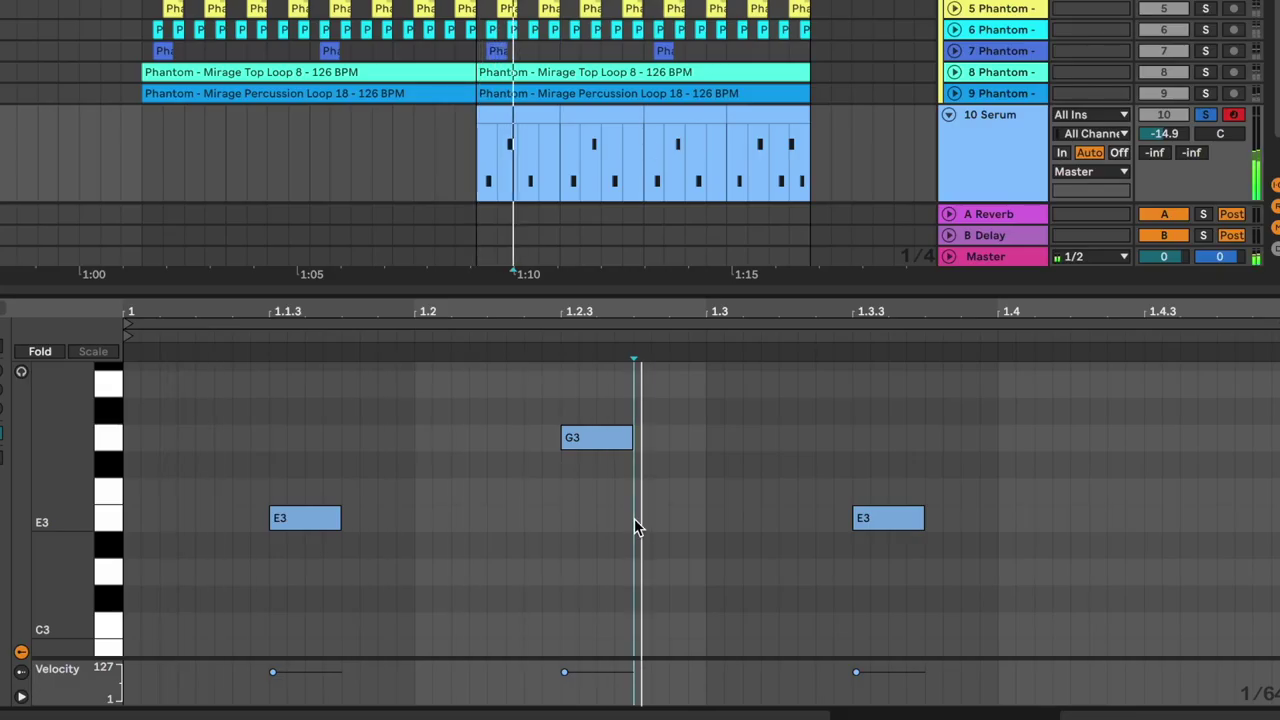
pyautogui.moveTo(643, 166); pyautogui.dragTo(600, 120)
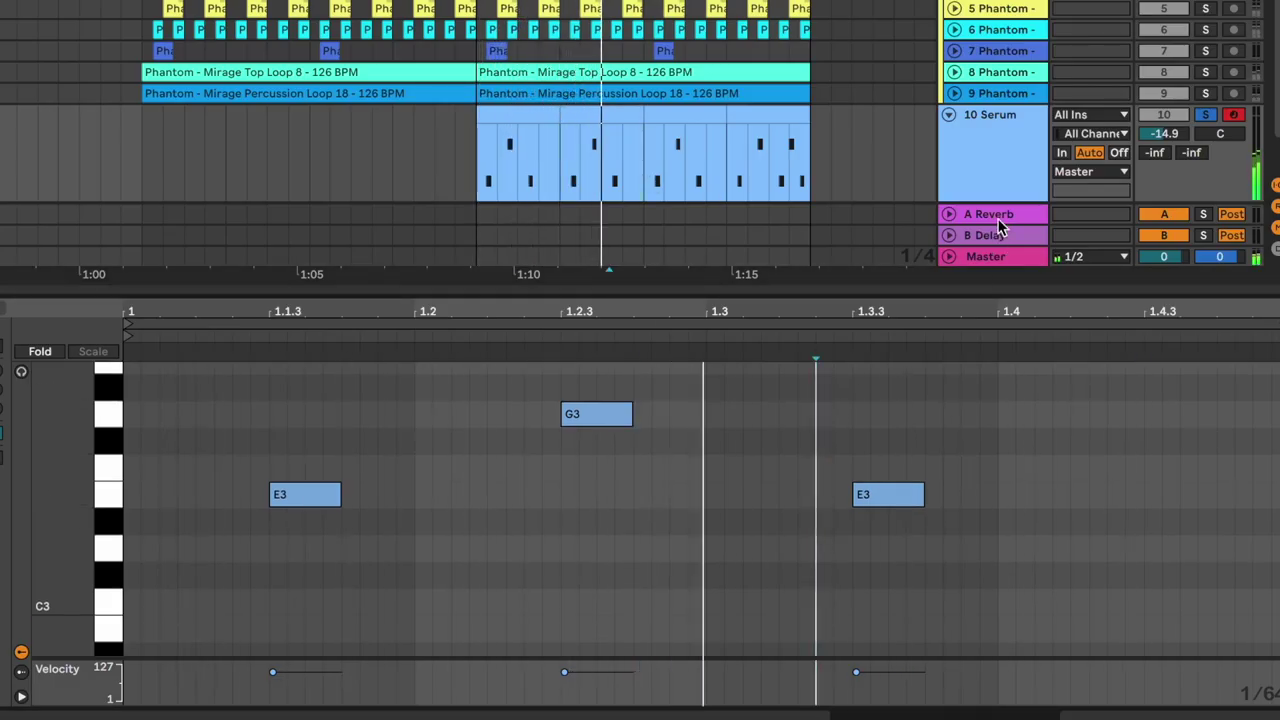
# - Show the Serum track's device chain and briefly inspect the Serum synth window
pyautogui.hotkey('shift', 'Tab')
pyautogui.click(55, 541)
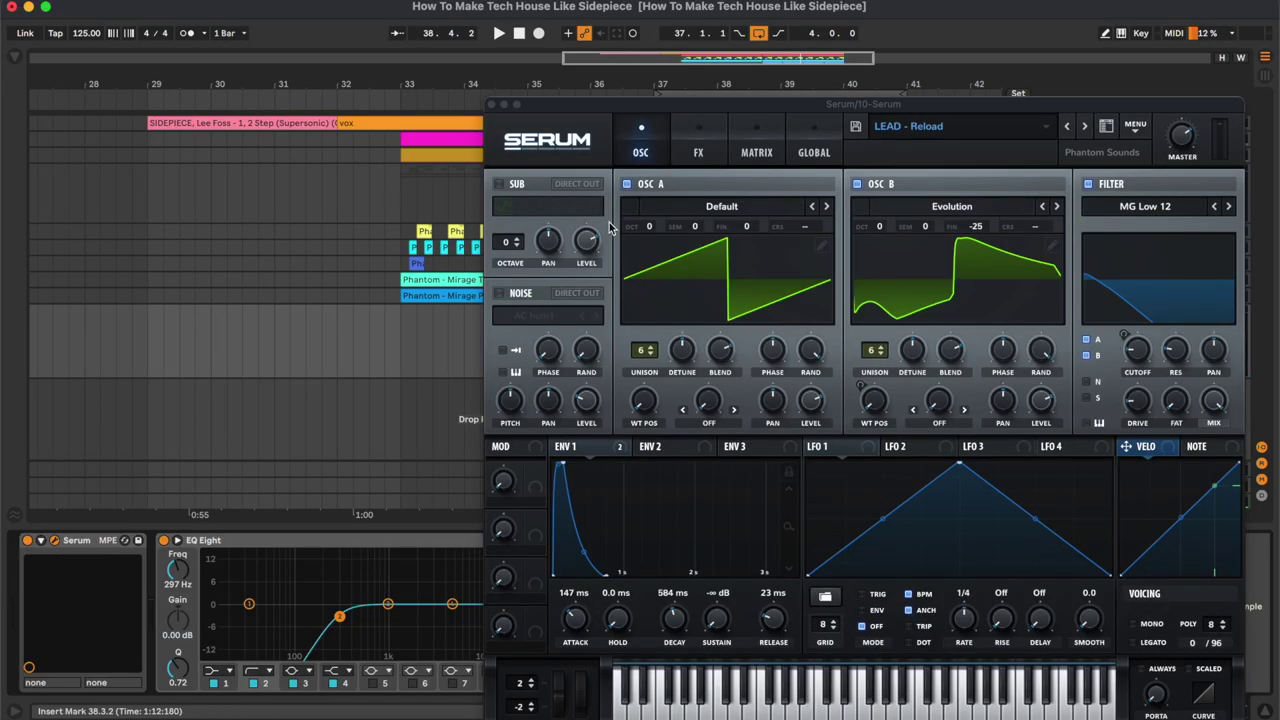
pyautogui.moveTo(691, 107); pyautogui.dragTo(505, 25)
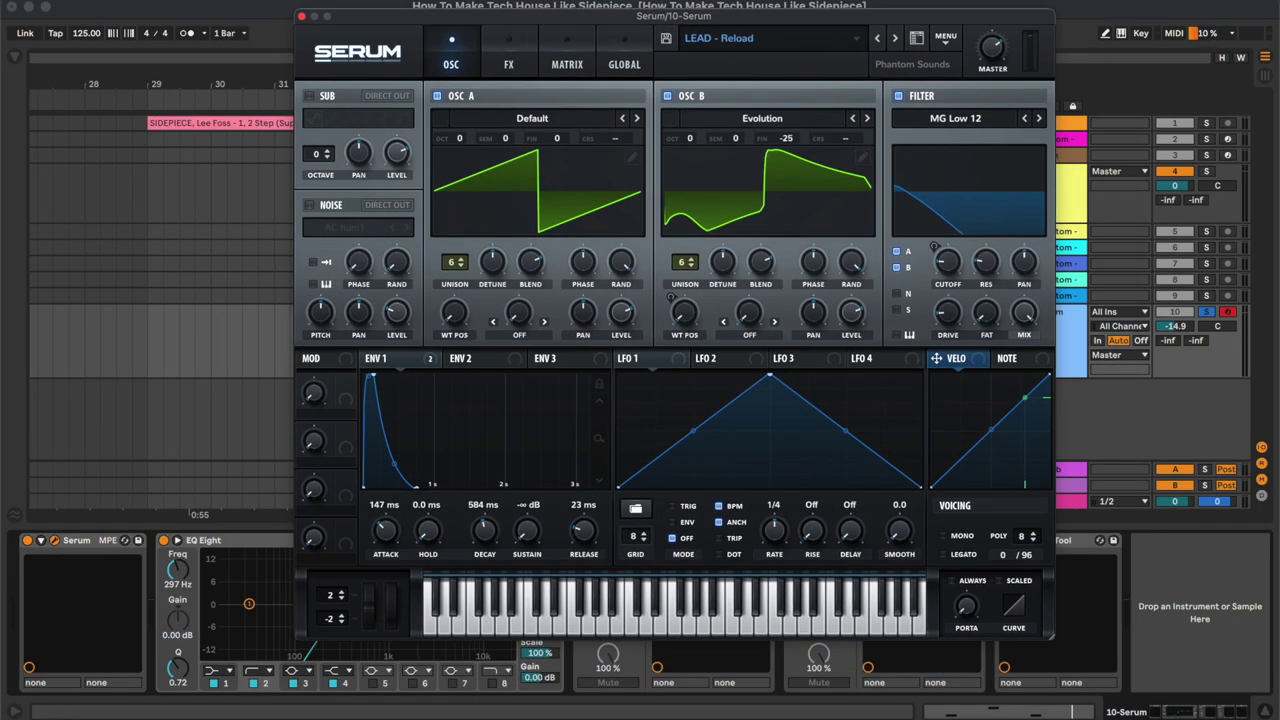
pyautogui.click(303, 17)
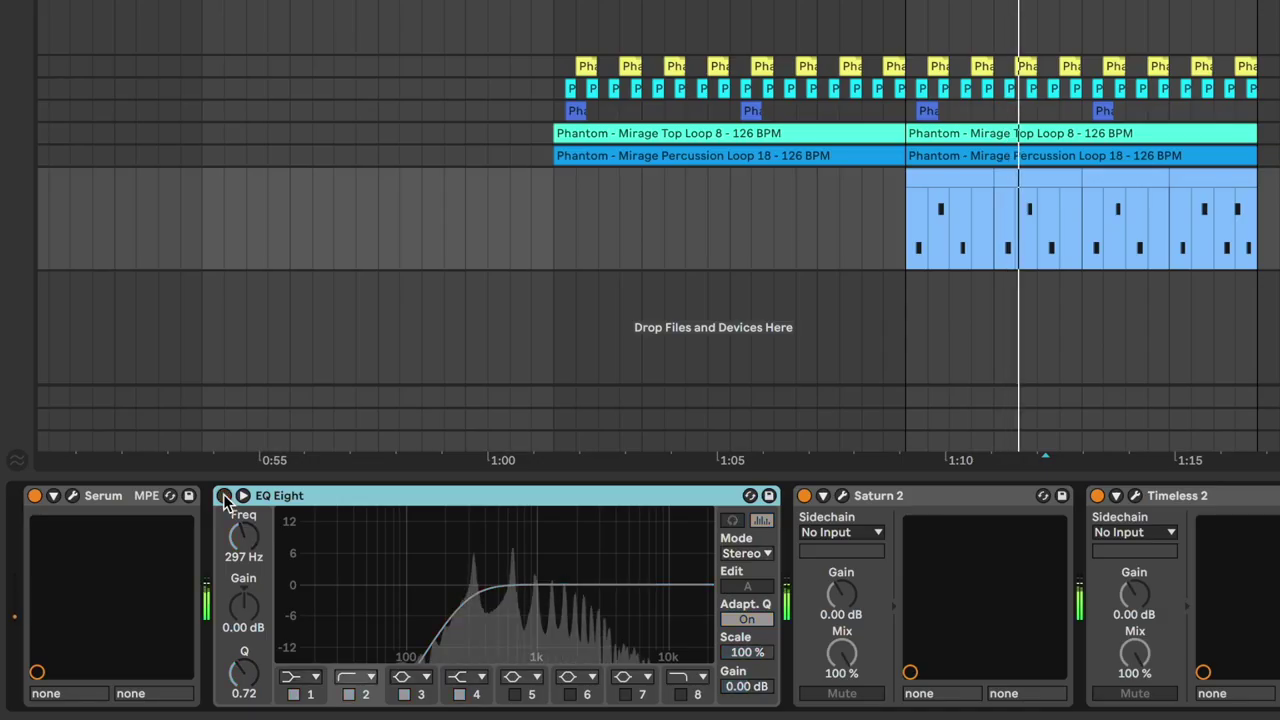
# - Bypass and re-enable the Serum track's EQ Eight, then bring up Saturn 2
pyautogui.click(163, 540)
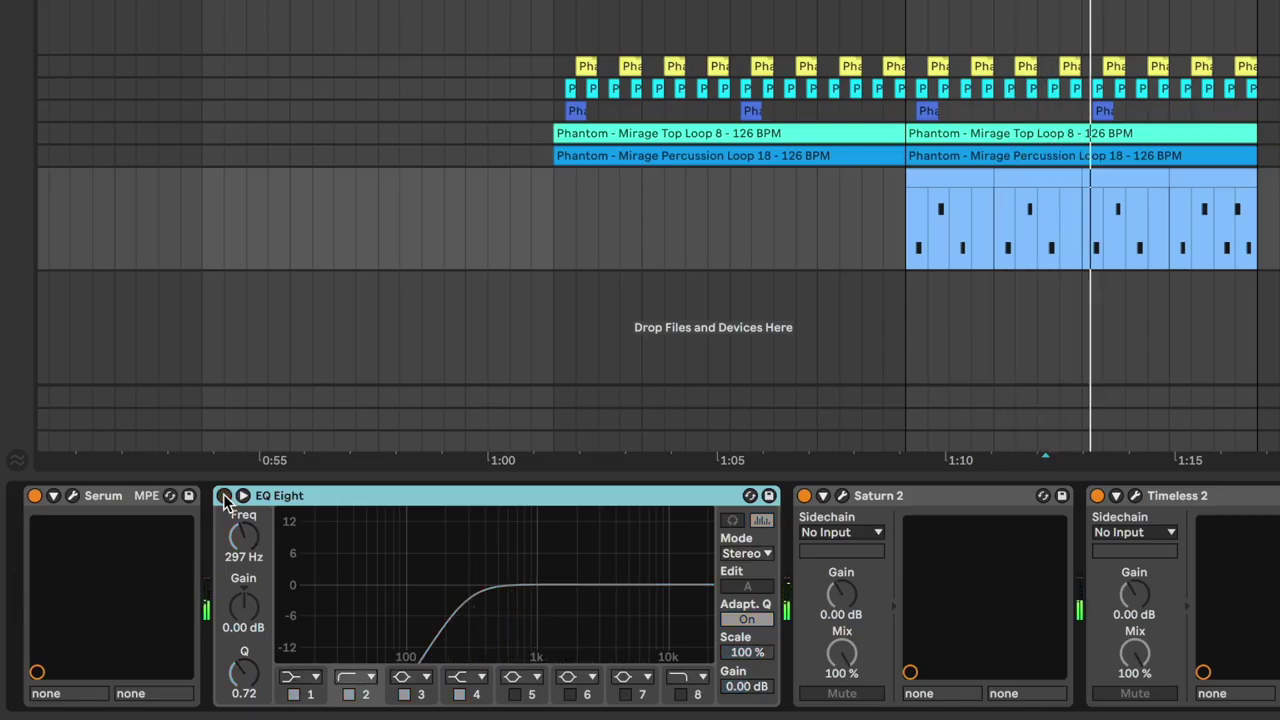
pyautogui.click(223, 494)
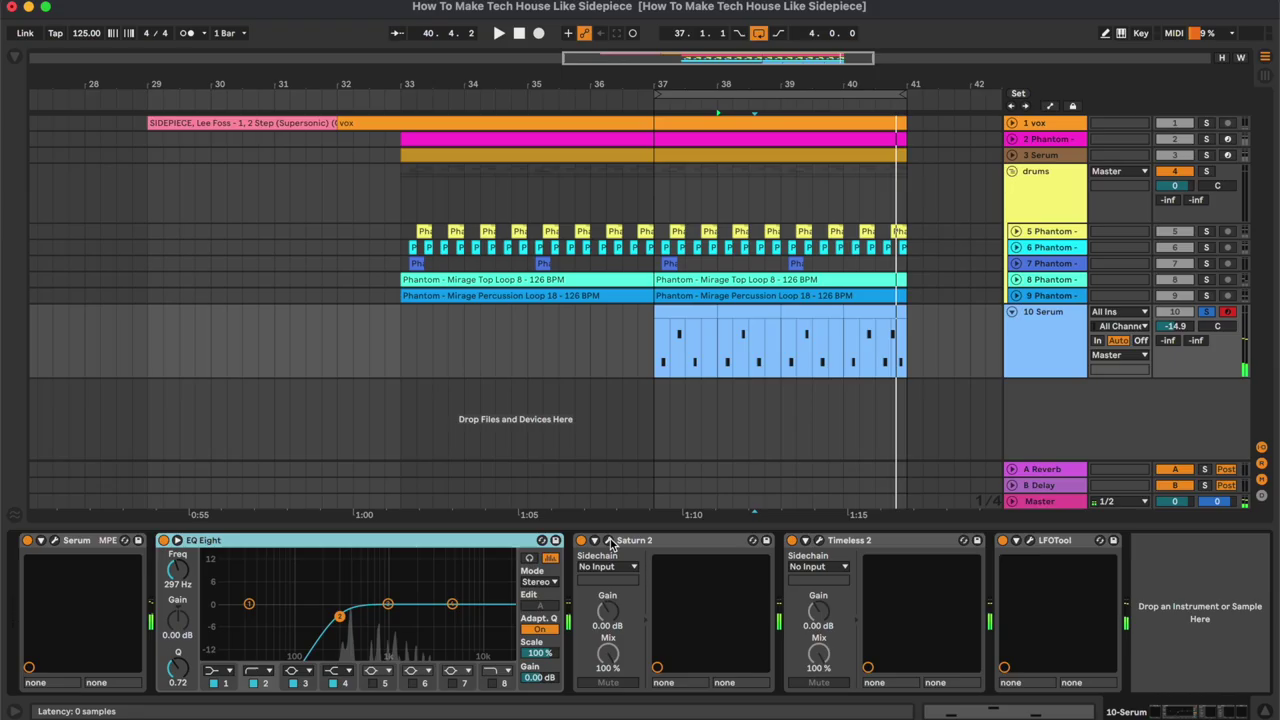
pyautogui.click(610, 541)
pyautogui.moveTo(716, 164); pyautogui.dragTo(640, 132)
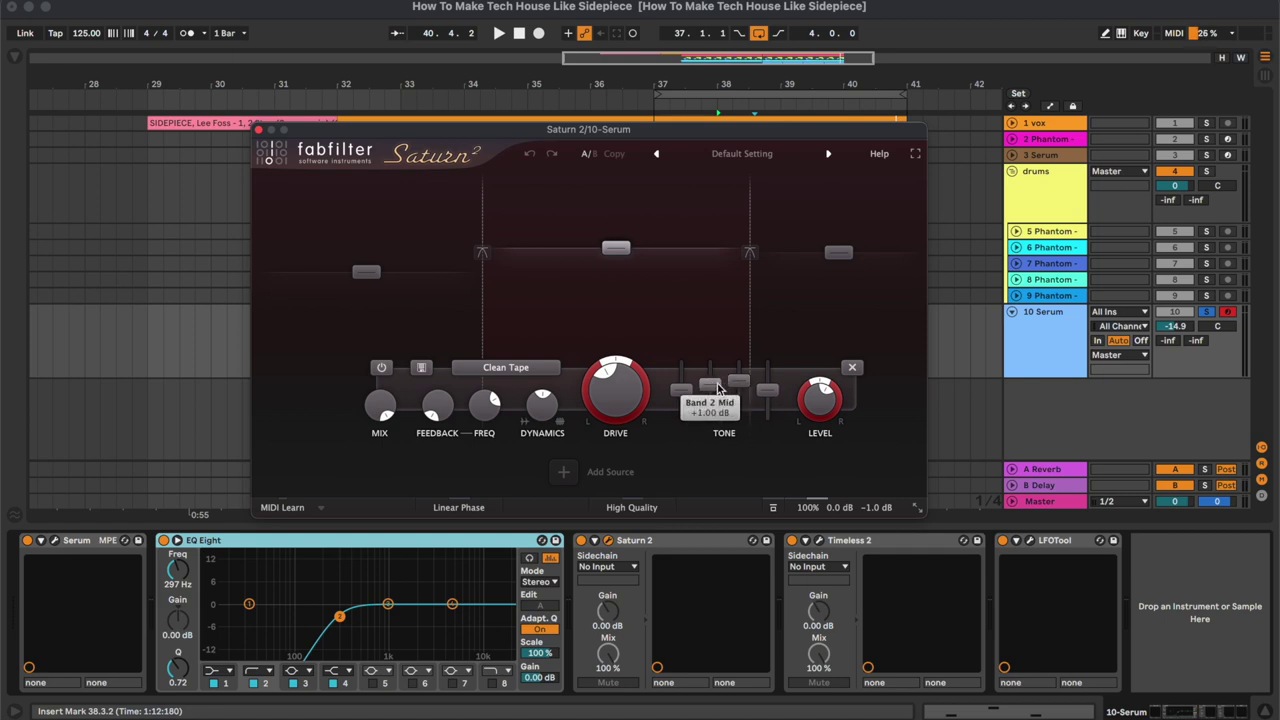
# - Audition Saturn 2's Warm Tape band during playback, switch the device back on and close it
pyautogui.click(853, 262)
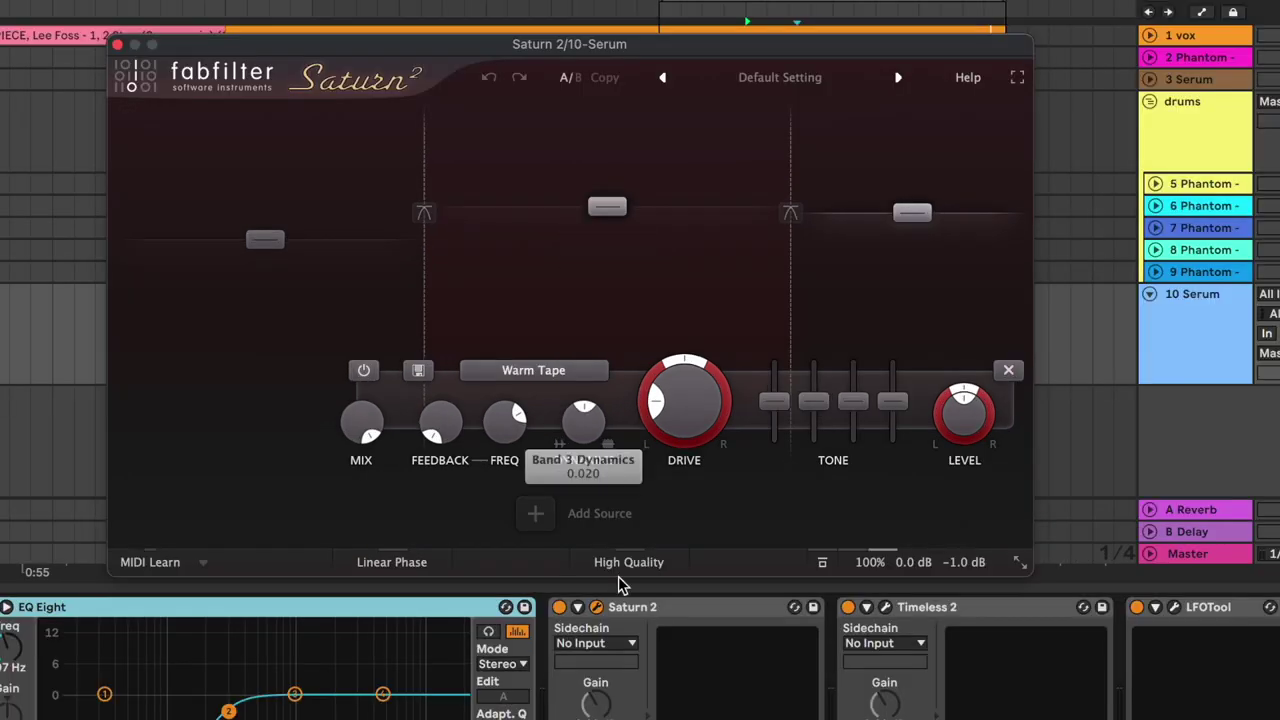
pyautogui.press('space')
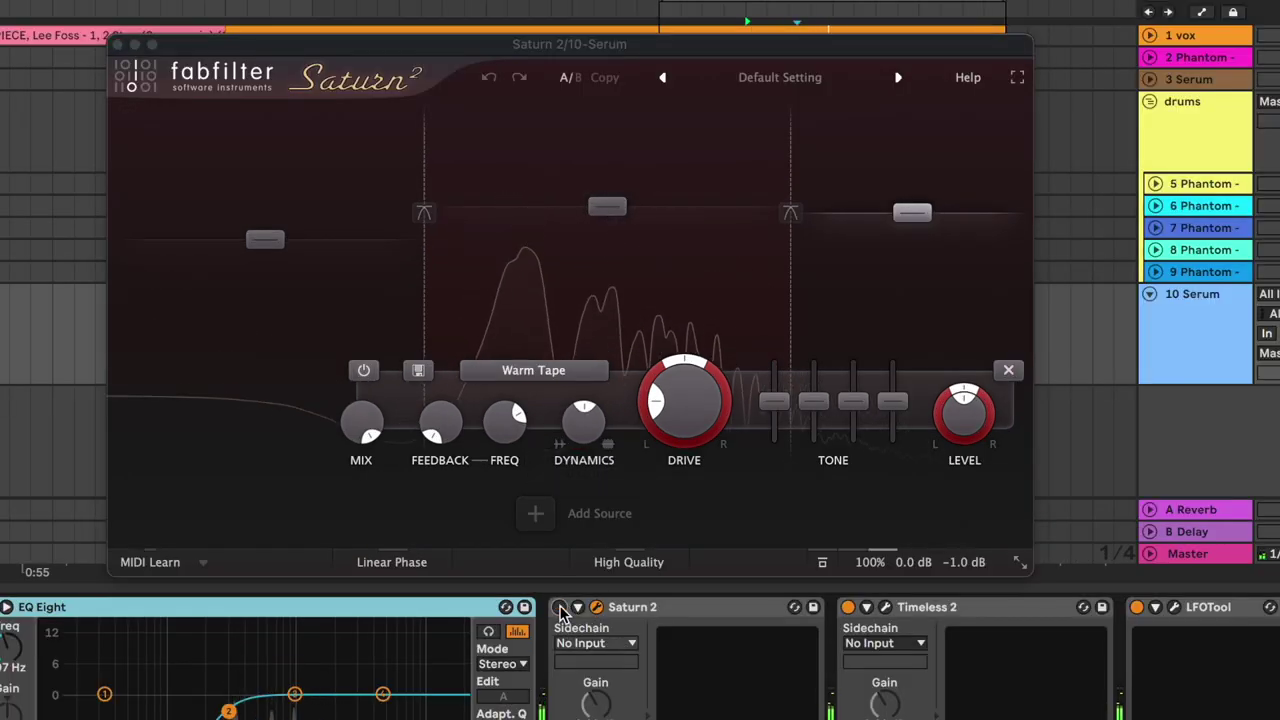
pyautogui.click(559, 607)
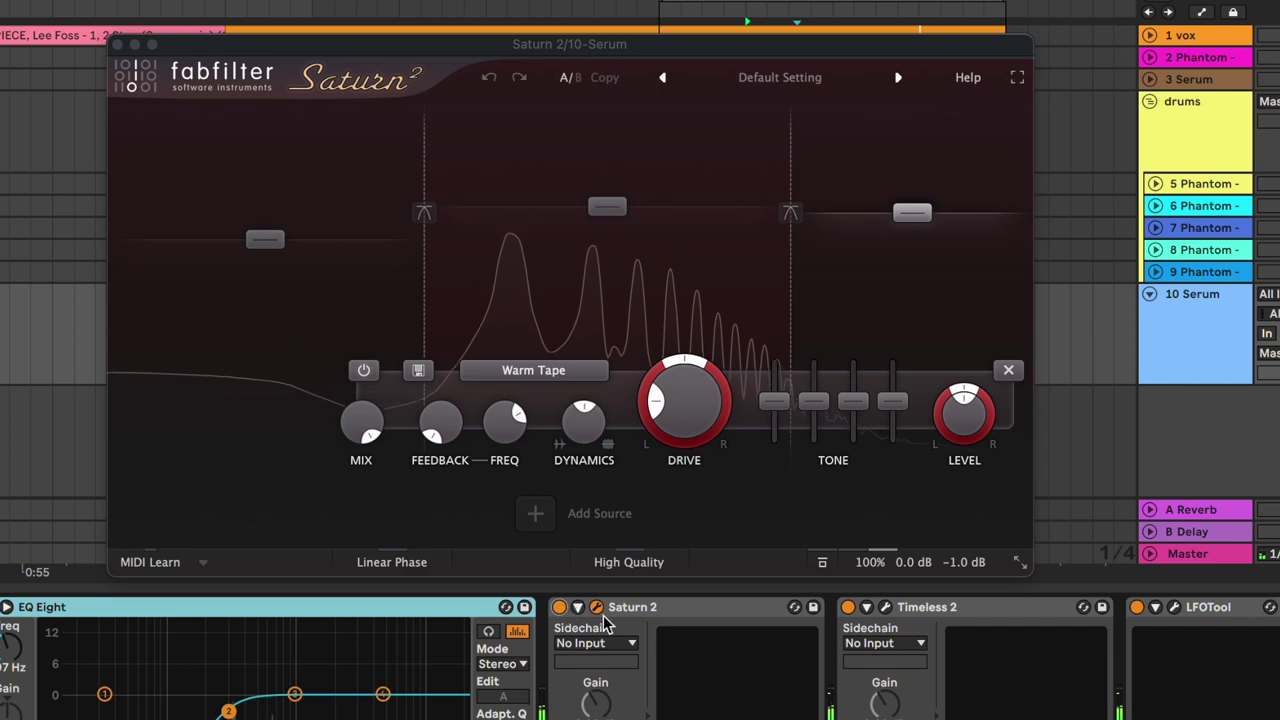
pyautogui.click(597, 607)
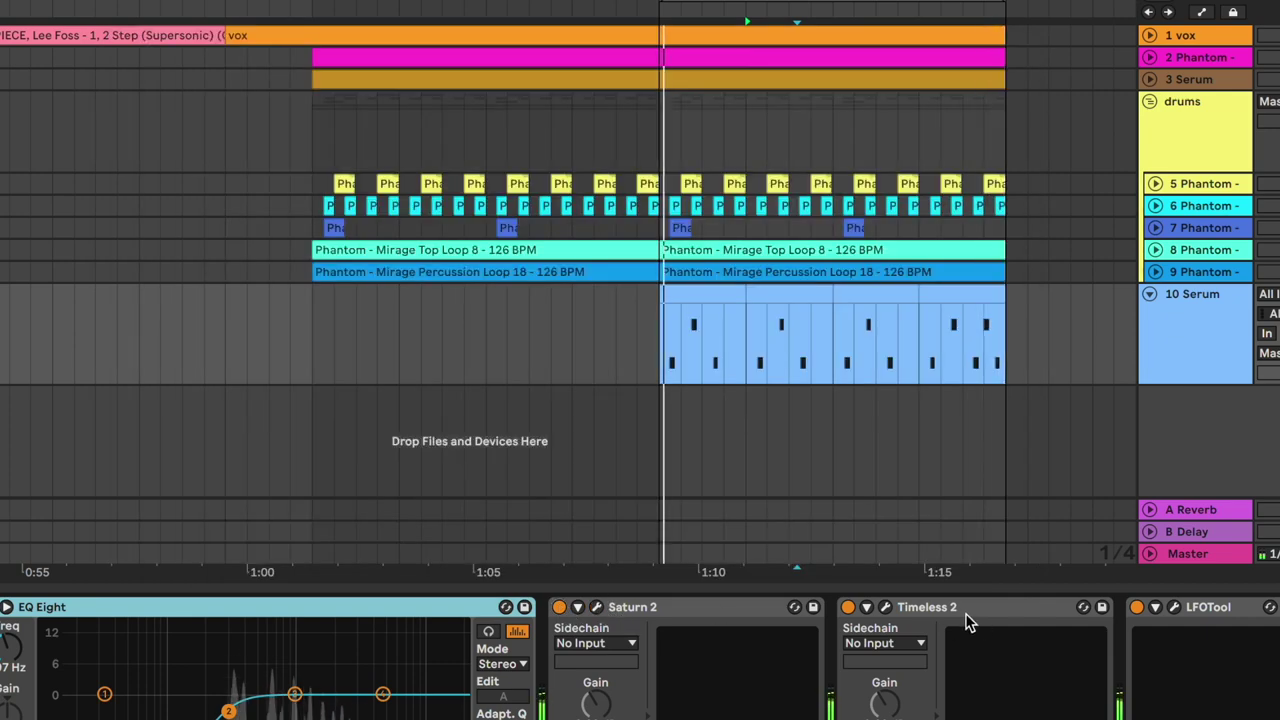
pyautogui.click(885, 607)
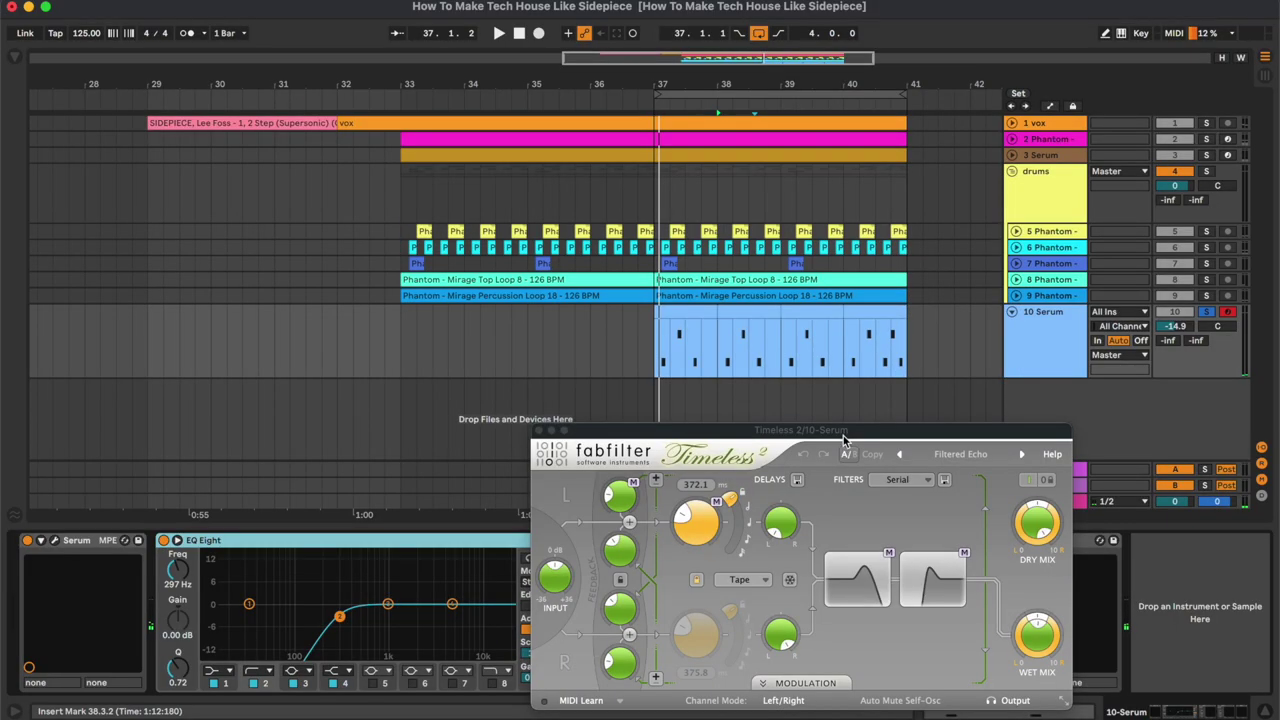
# - Review the Timeless 2 Filtered Echo delay, switch it back on and close its window
pyautogui.moveTo(845, 440); pyautogui.dragTo(661, 197)
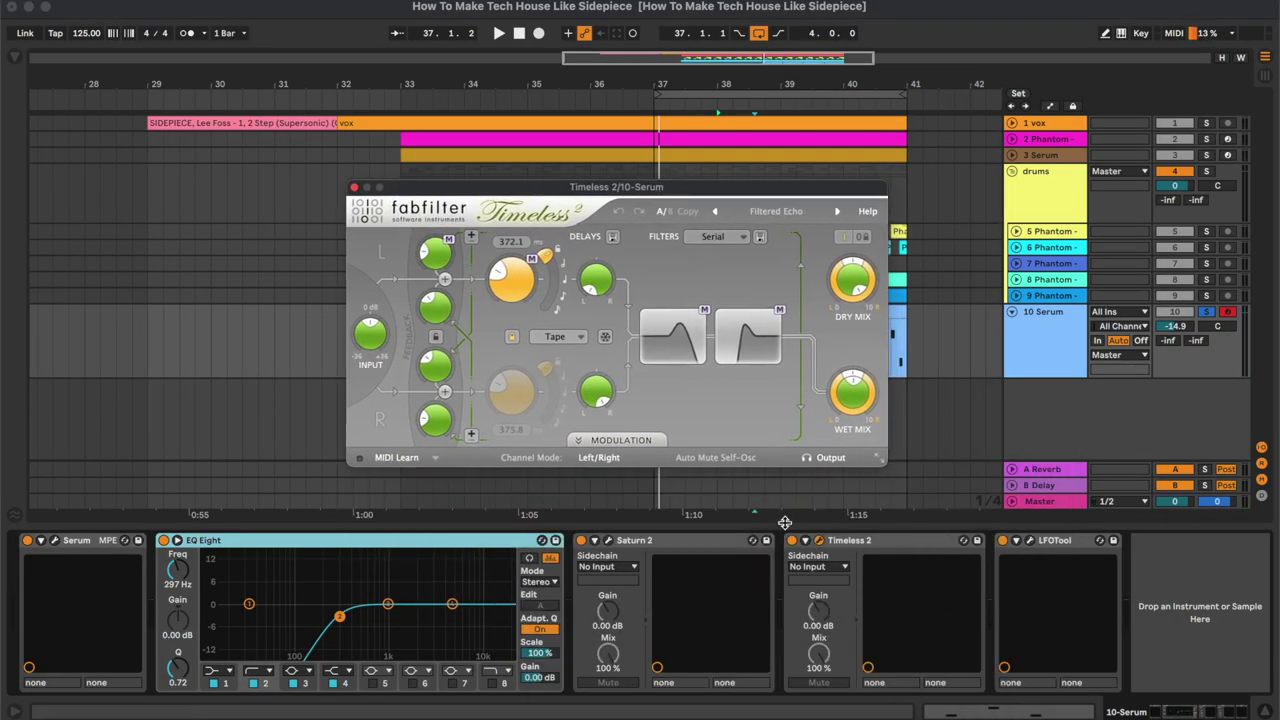
pyautogui.click(769, 177)
pyautogui.click(786, 377)
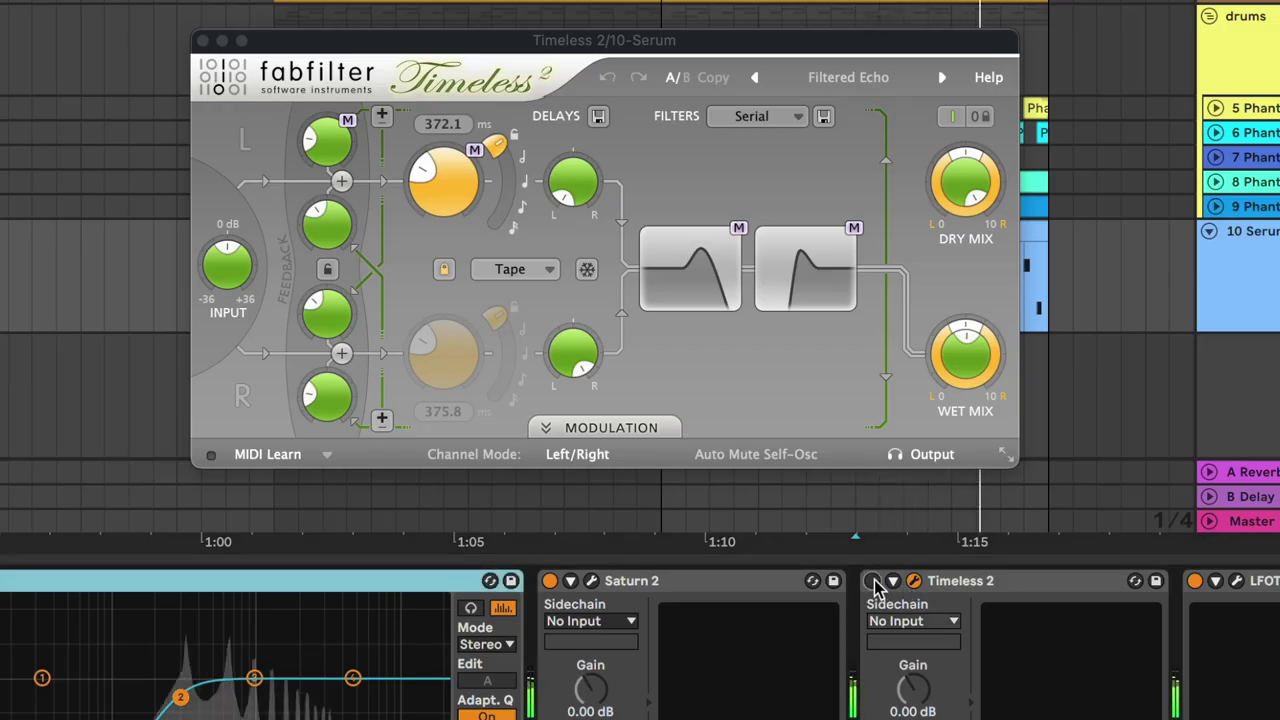
pyautogui.click(872, 582)
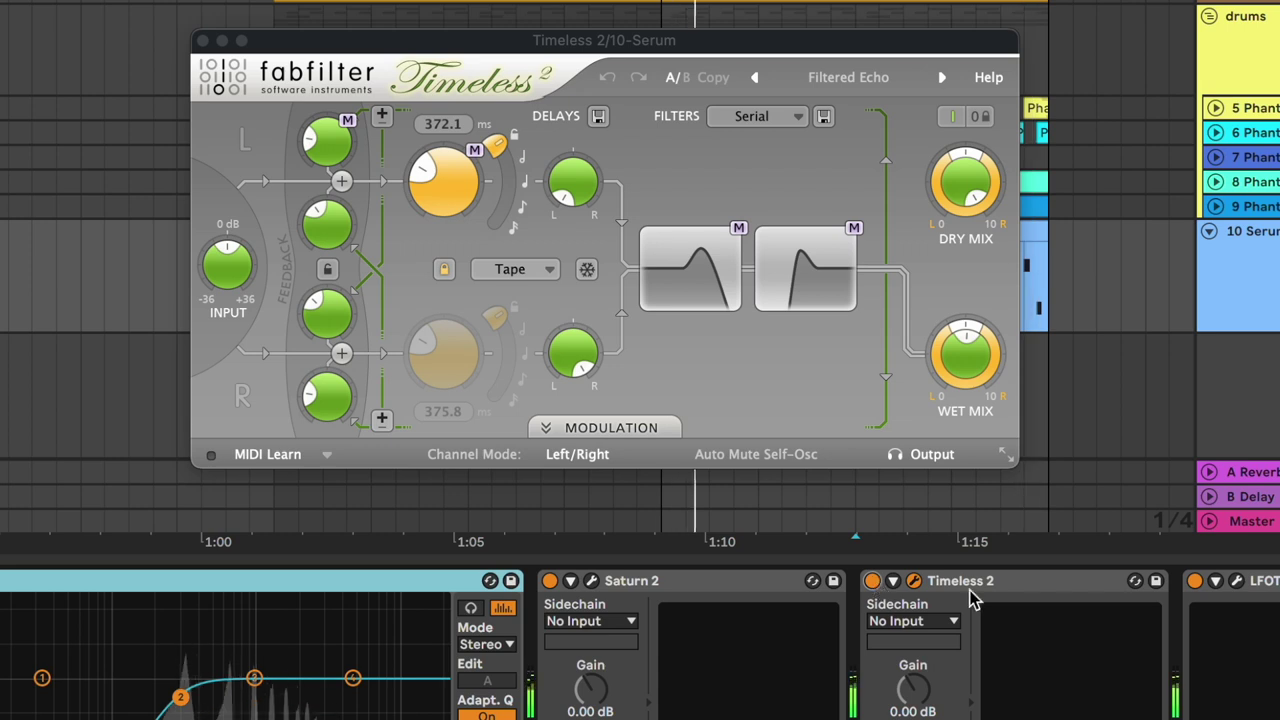
pyautogui.click(914, 582)
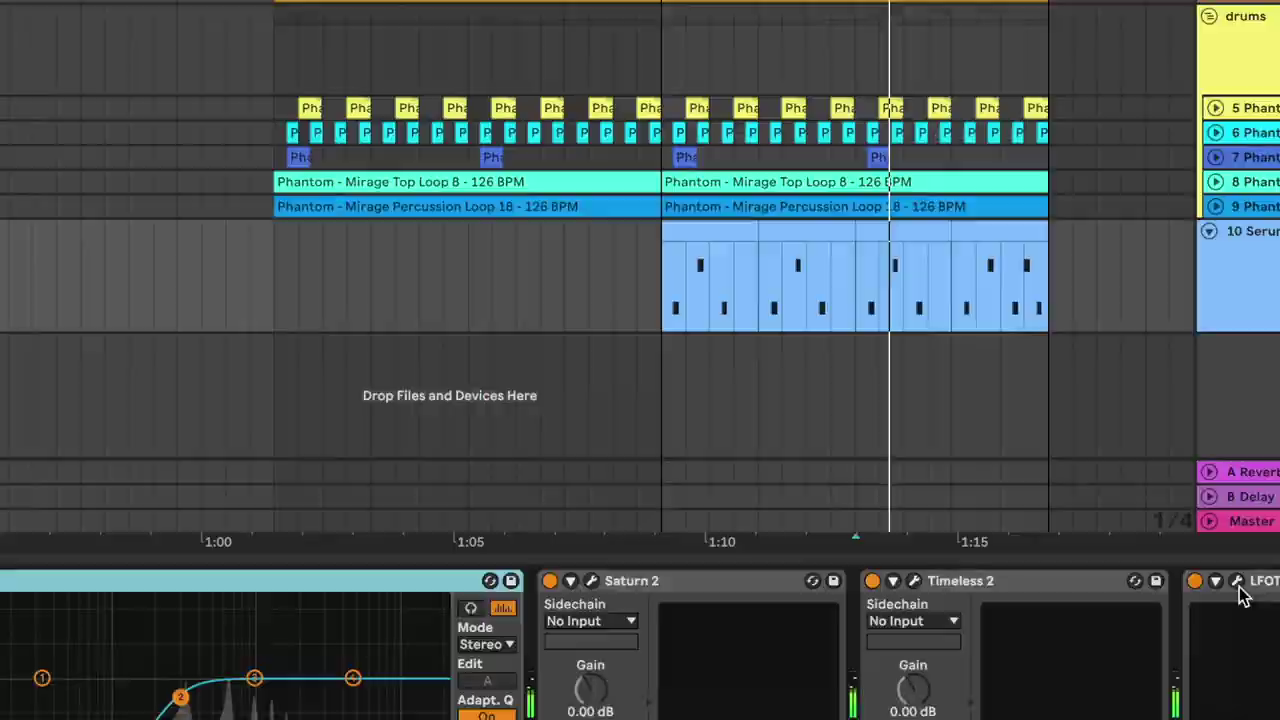
# - Turn LFOTool's ducking back on, close its window, and disarm the 10 Serum track
pyautogui.click(1236, 582)
pyautogui.moveTo(957, 419); pyautogui.dragTo(834, 209)
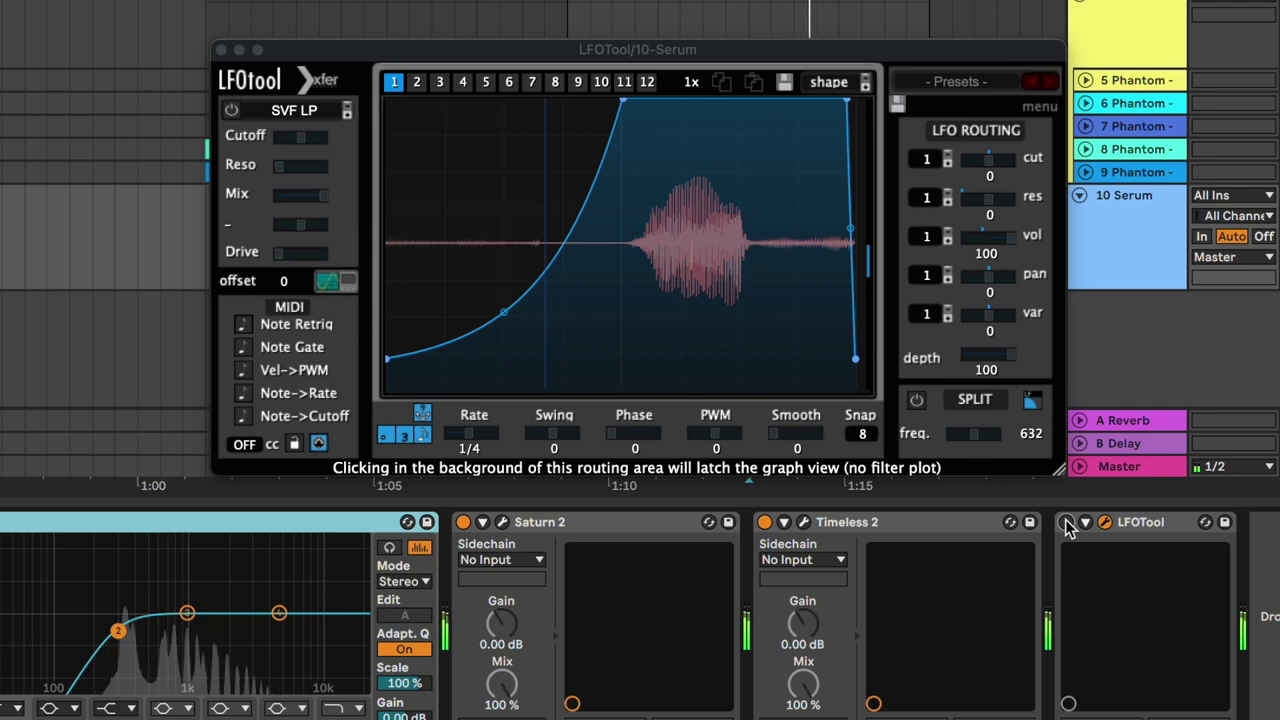
pyautogui.click(1066, 522)
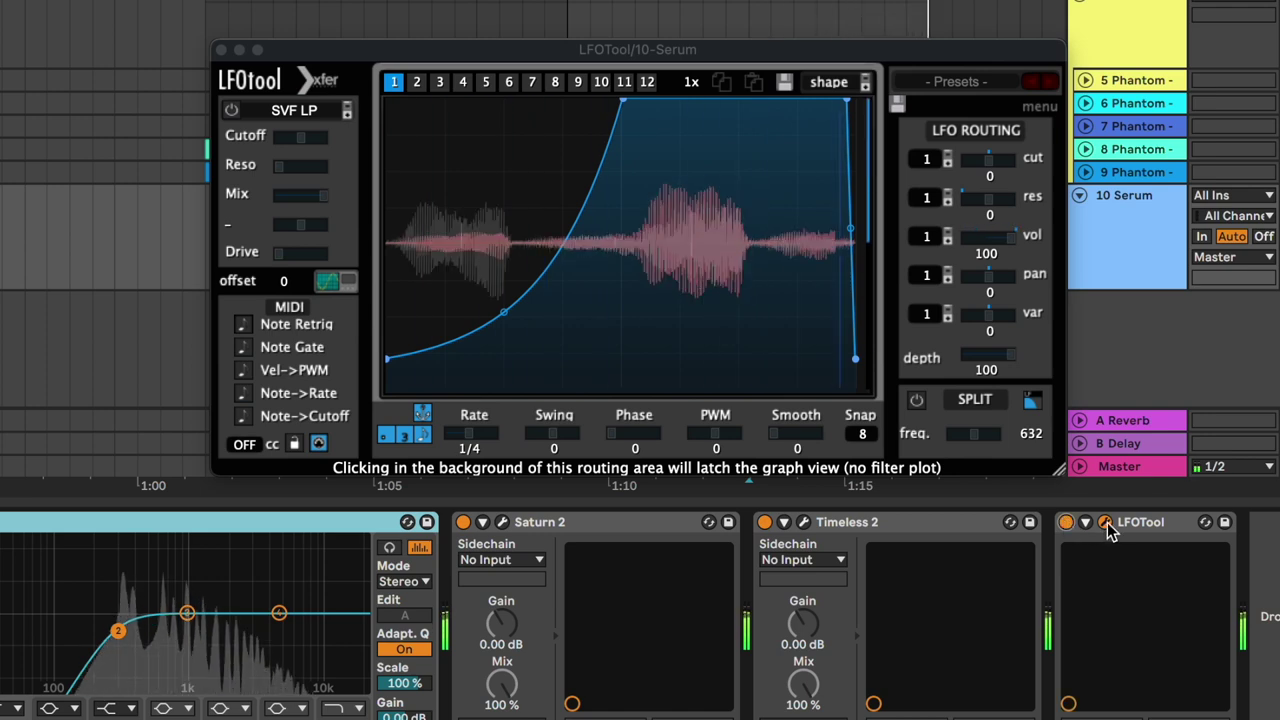
pyautogui.click(1106, 522)
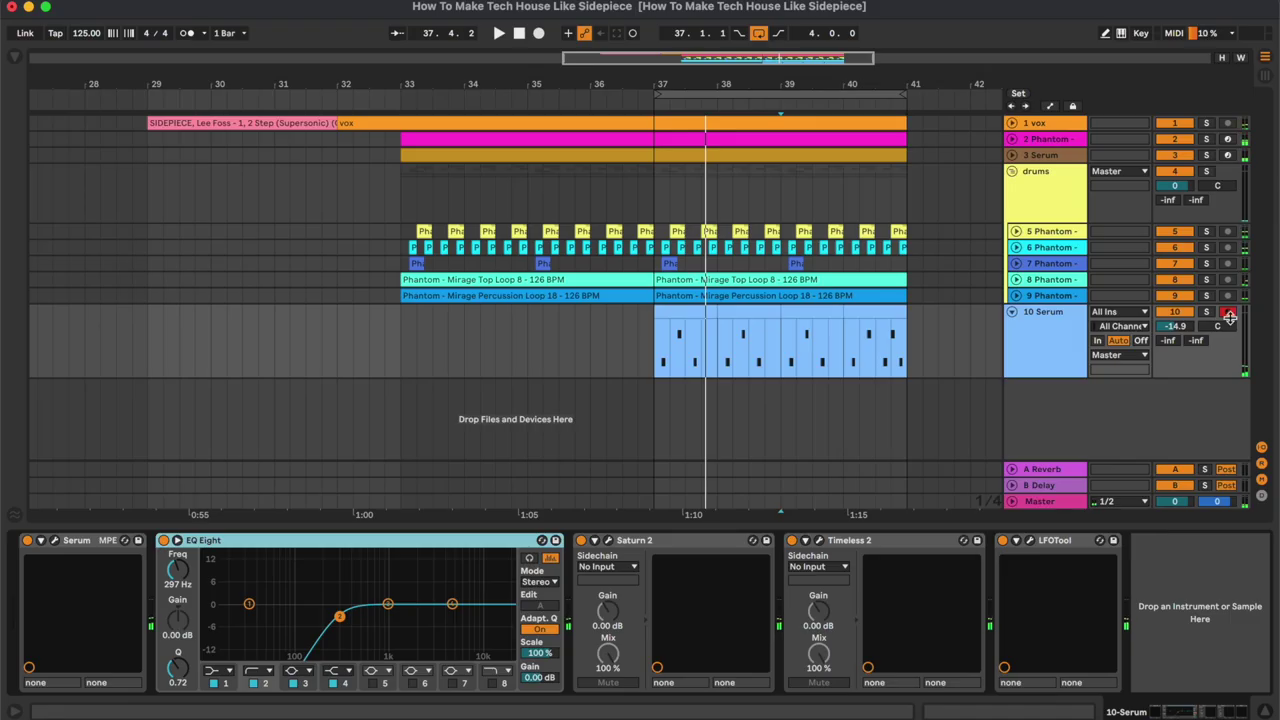
pyautogui.click(1229, 316)
# - Fold the 10 Serum track, hide the Detail View, and unfold the 1 vox track
pyautogui.click(1012, 312)
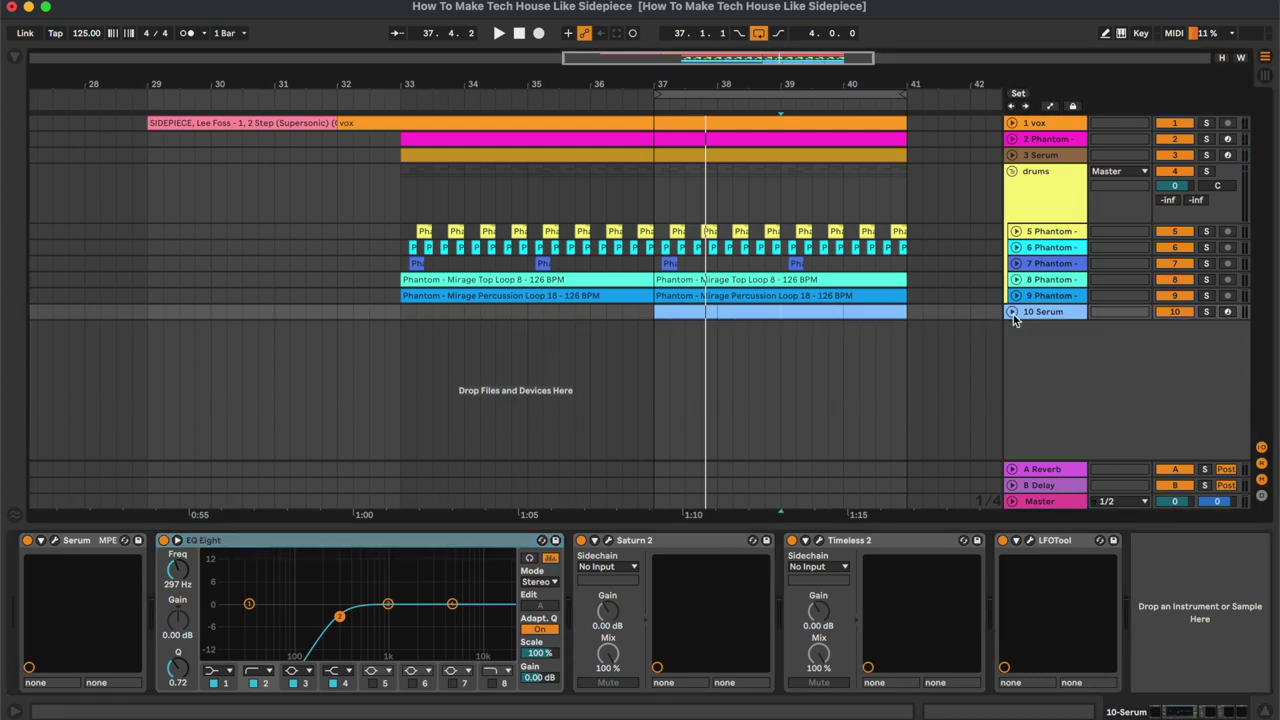
pyautogui.click(1266, 708)
pyautogui.click(1012, 123)
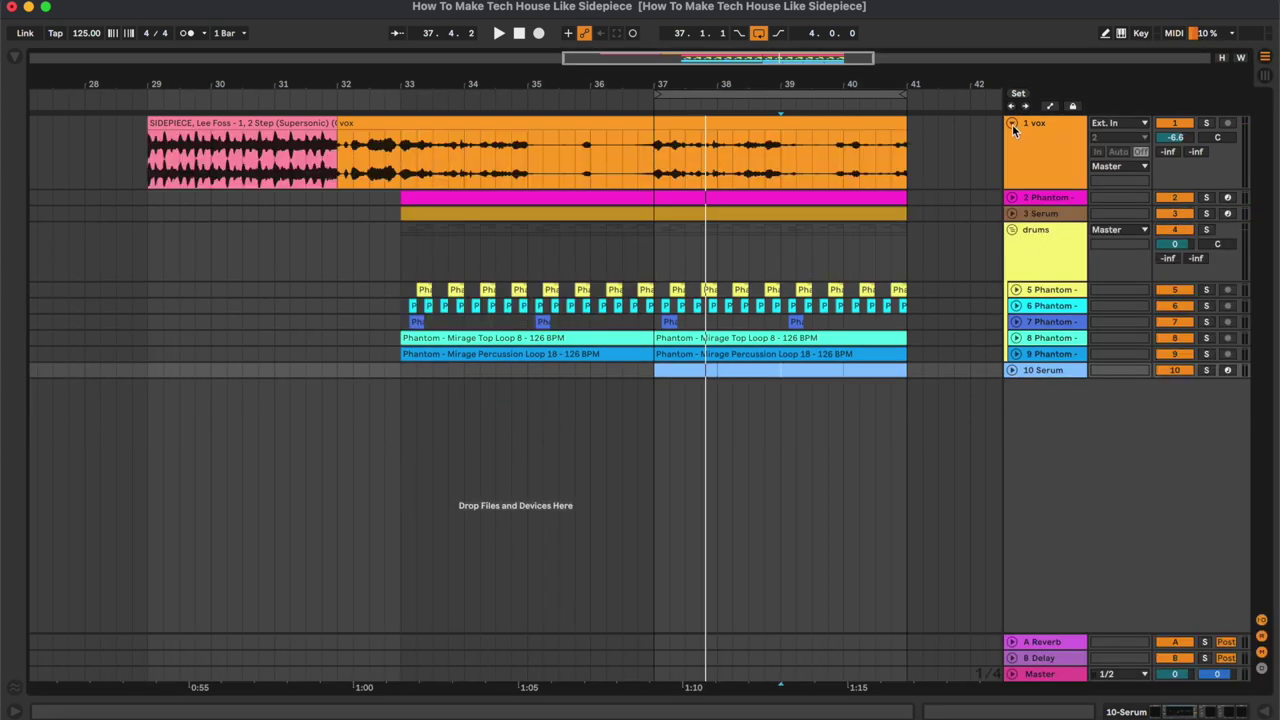
# - Turn looping off and play the arrangement from bar 29
pyautogui.click(757, 35)
pyautogui.click(155, 173)
pyautogui.press('space')
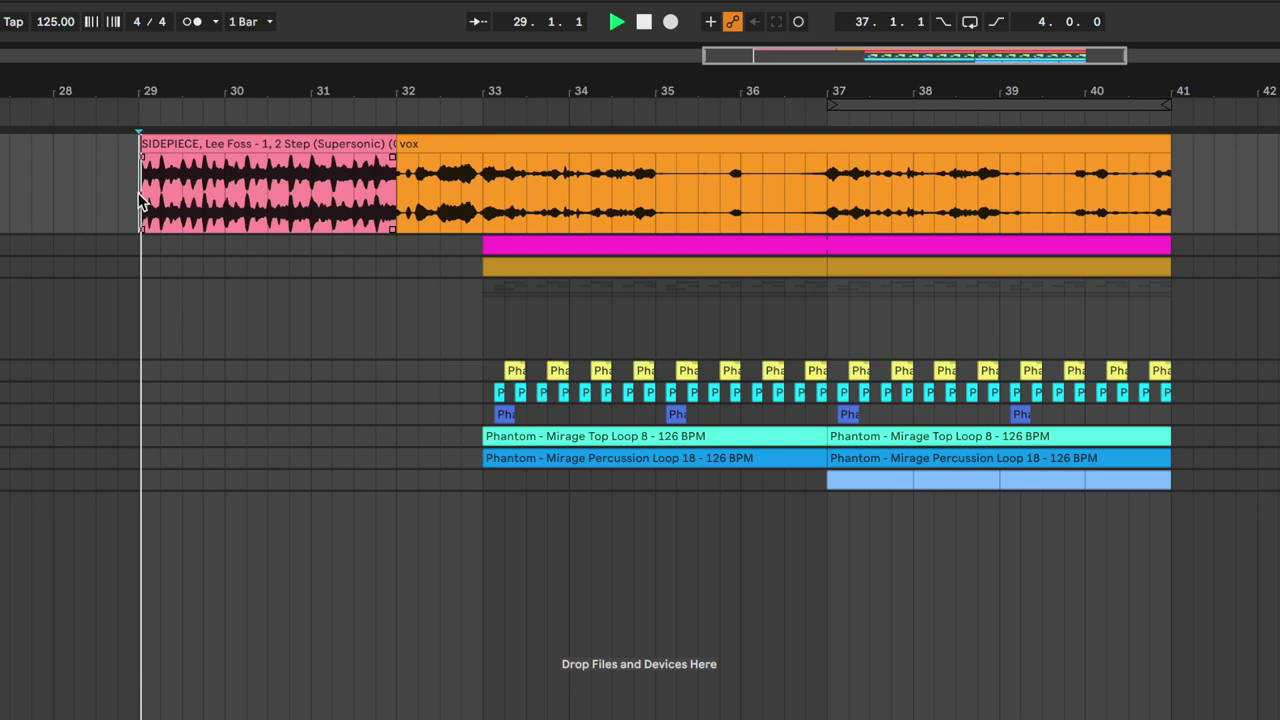